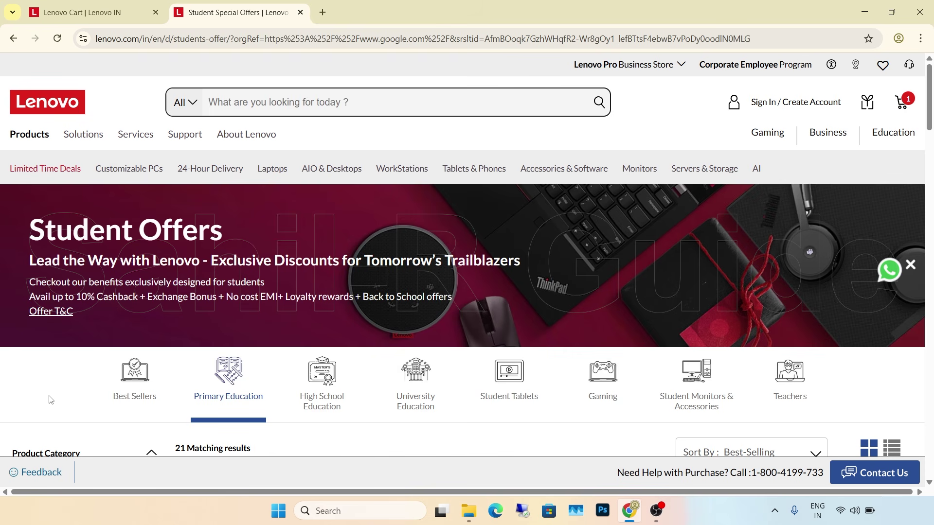
Review the eCoupon code field and the SheerID student and teacher verification options in the Lenovo cart.
left_click(60, 15)
scroll(494, 292, "down", 6)
scroll(550, 246, "up", 1)
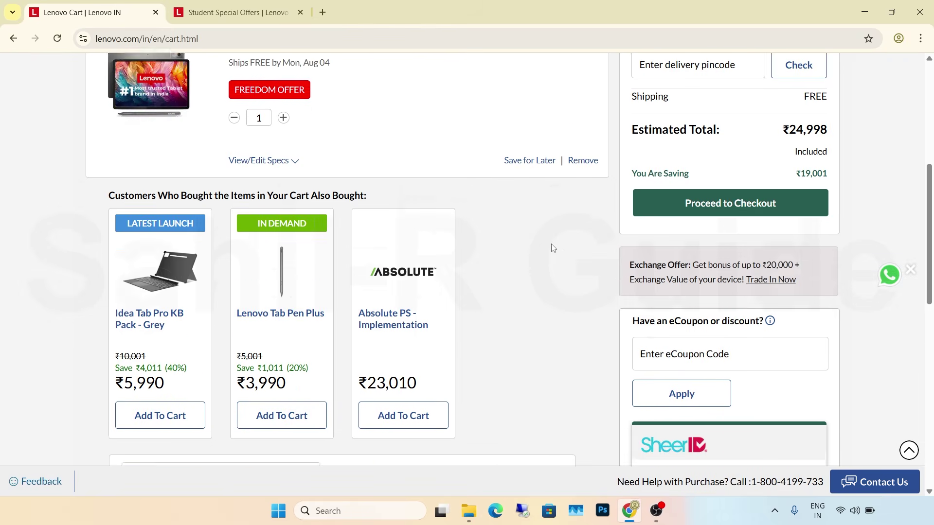
scroll(550, 247, "down", 4)
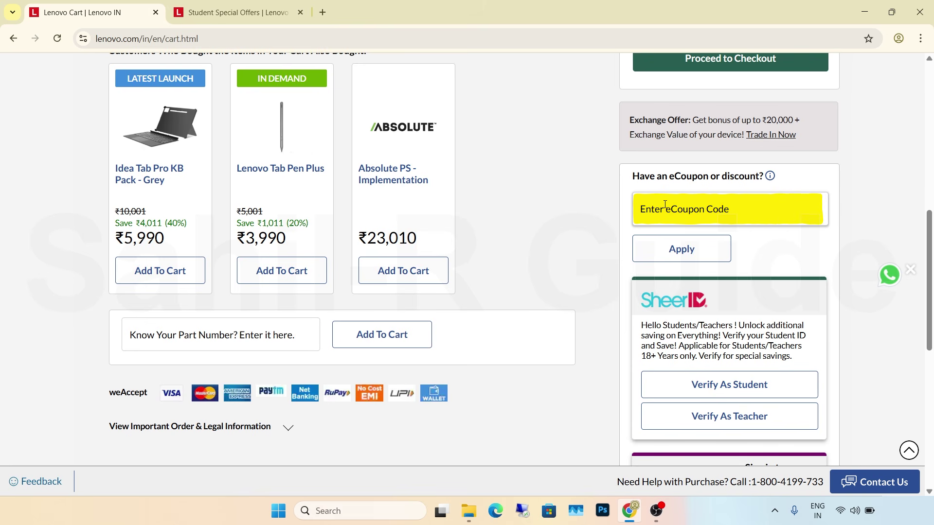
scroll(613, 306, "down", 1)
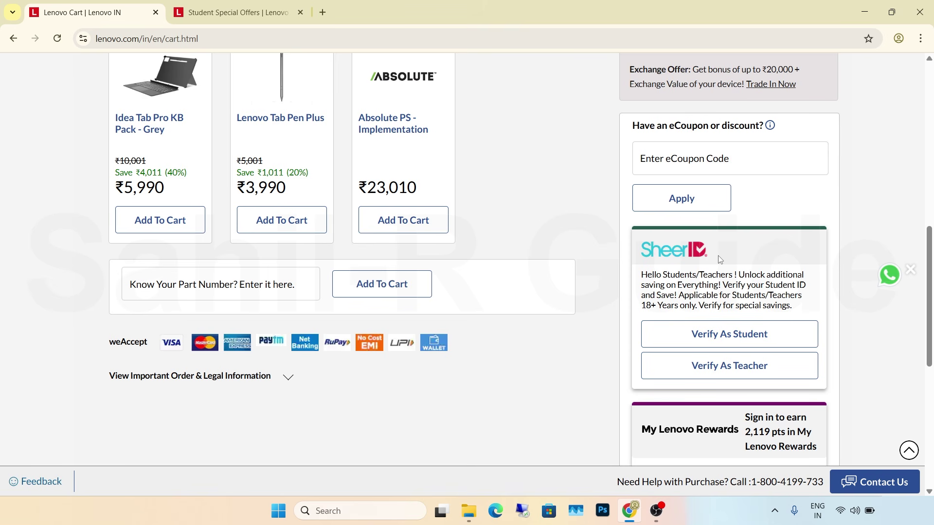
Search the web for unidays in a new browser tab and open the UNiDAYS website.
left_click(322, 12)
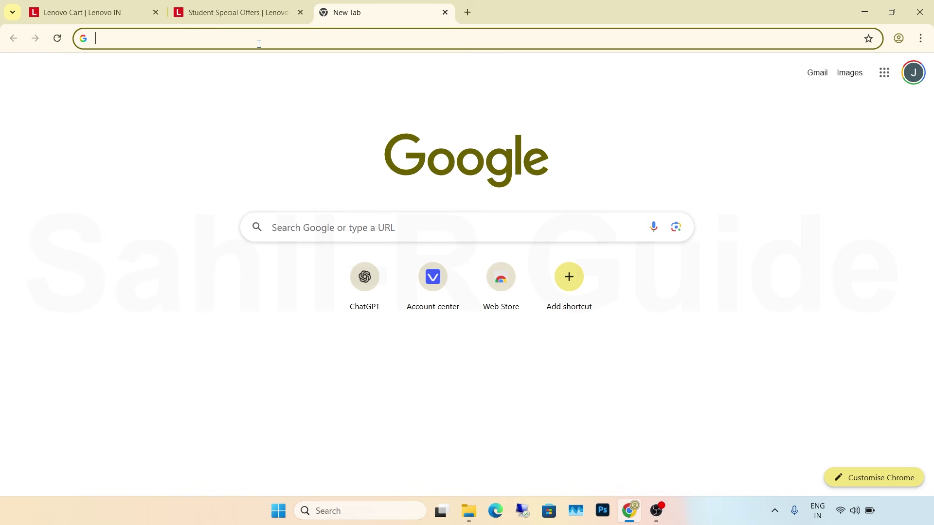
type("uni")
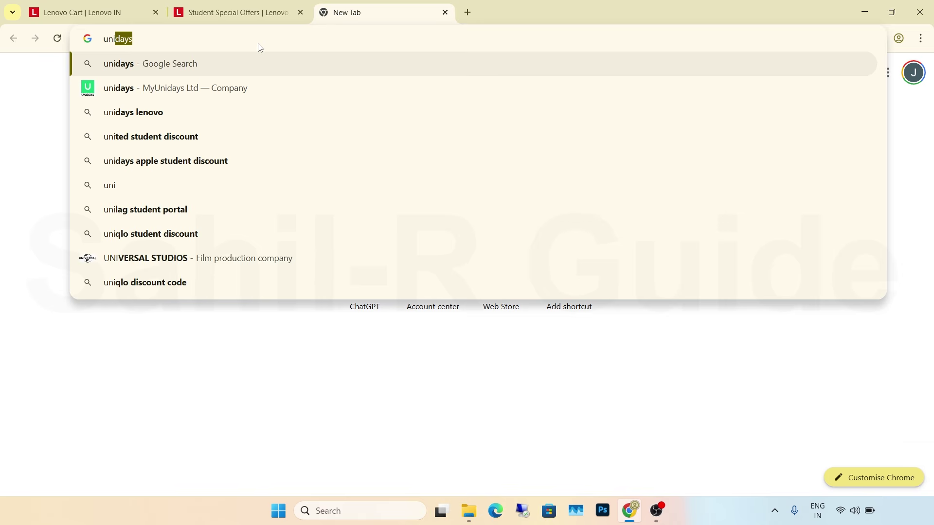
key("Return")
left_click(201, 197)
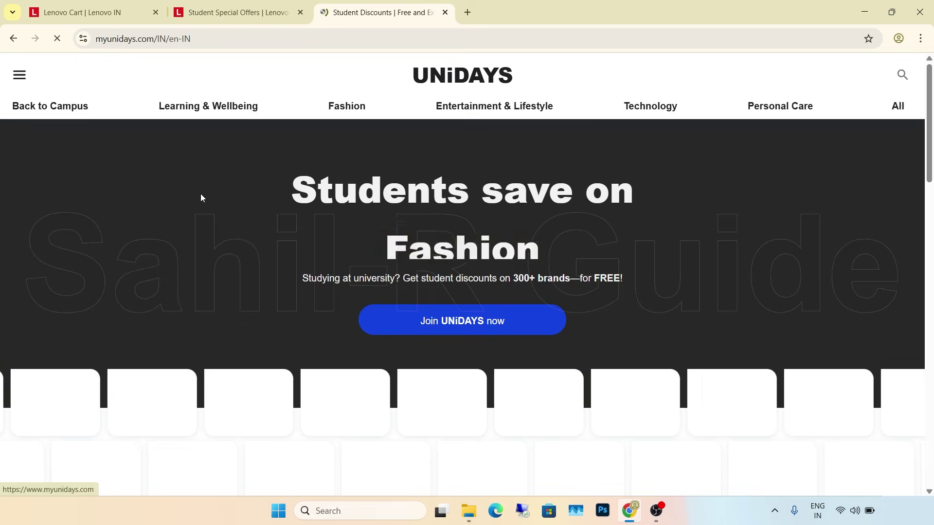
Start joining UNiDAYS, dismiss the cookie notice, and submit the personal email address while agreeing to the terms.
left_click(414, 327)
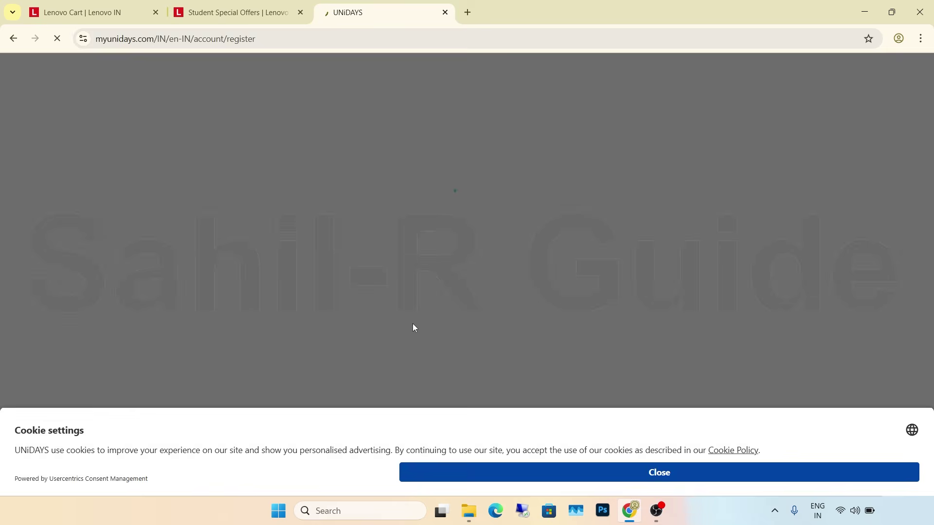
left_click(493, 476)
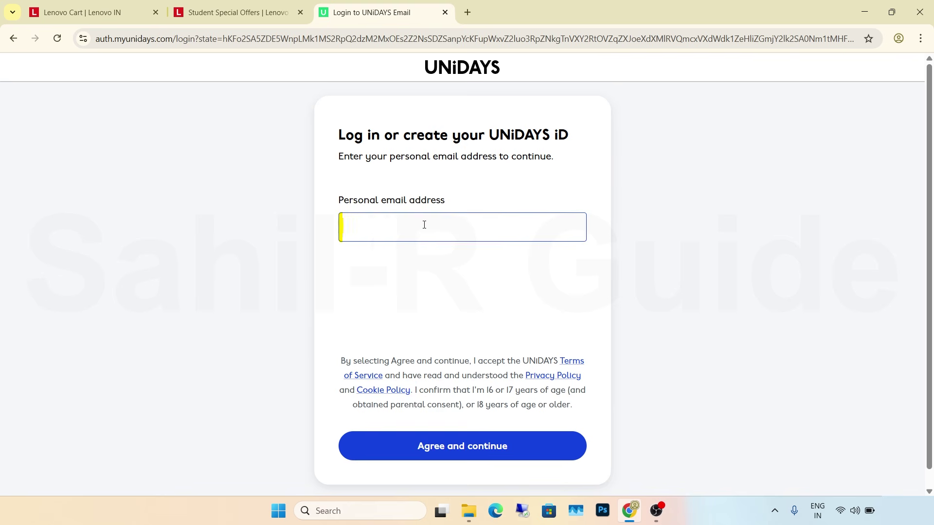
left_click(368, 225)
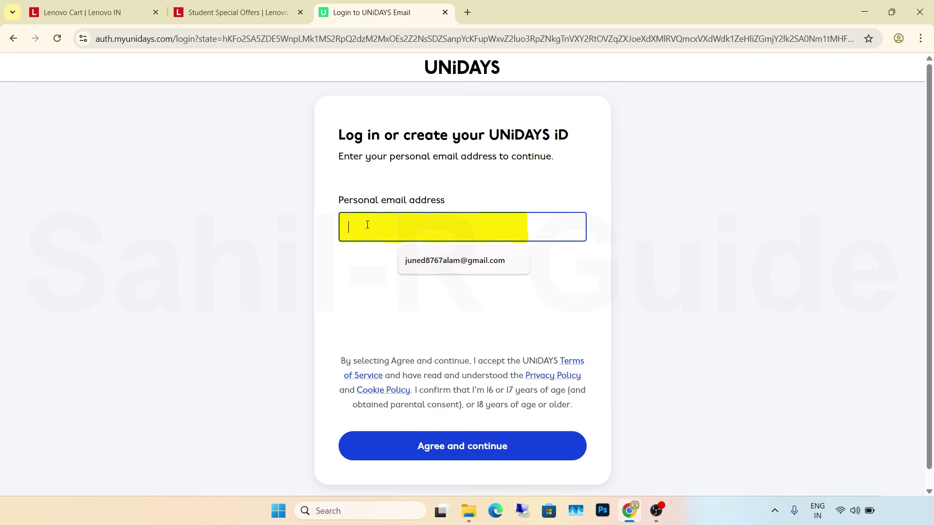
left_click(416, 267)
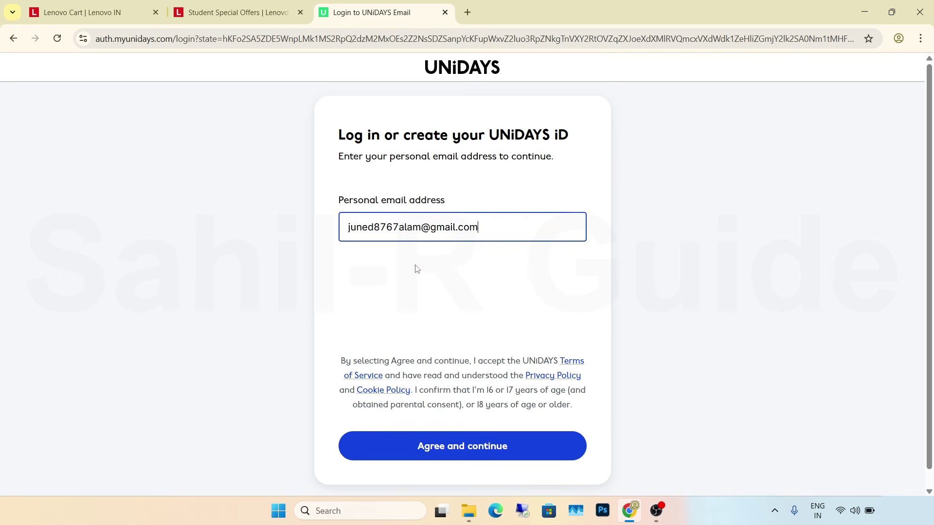
left_click(392, 445)
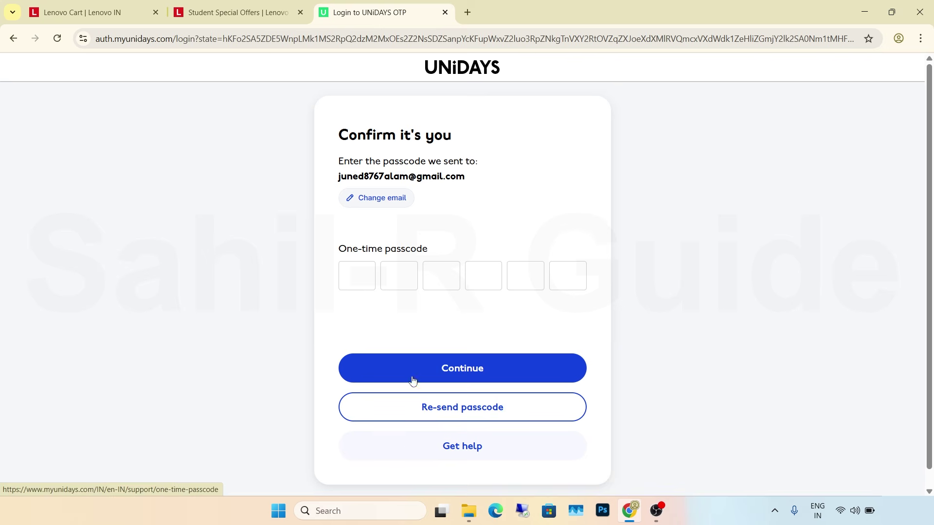
Copy the one-time passcode from the UNiDAYS email in Gmail and submit it on the UNiDAYS confirmation page.
left_click(466, 13)
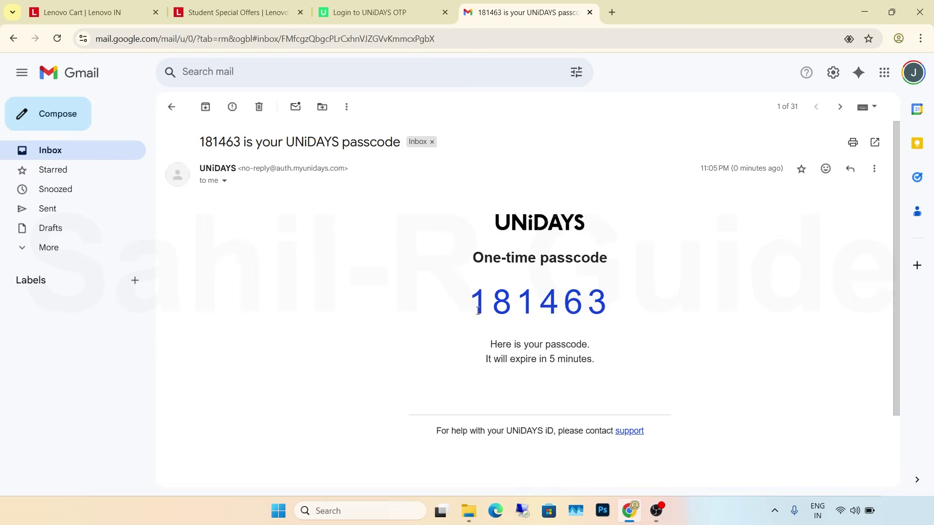
left_click_drag(471, 303, 614, 306)
key("ctrl+c")
left_click(378, 13)
left_click(370, 271)
key("ctrl+v")
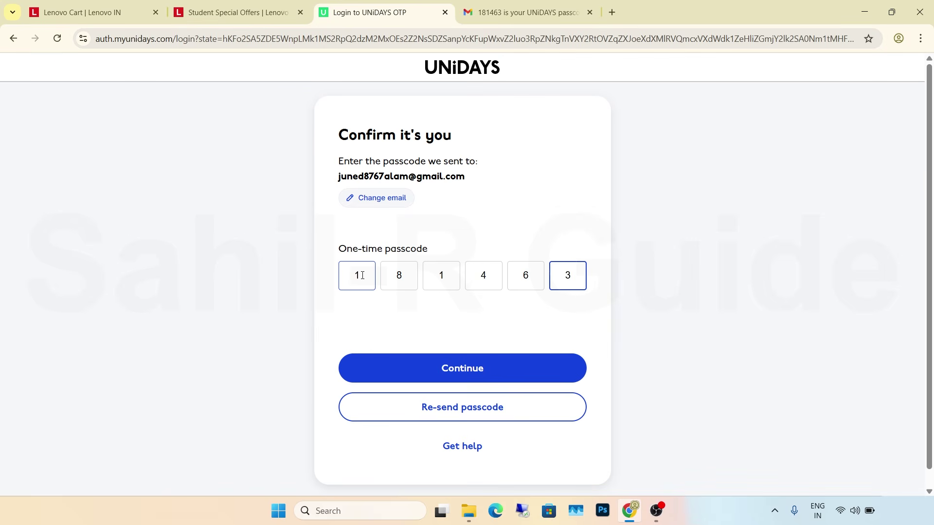
left_click(395, 371)
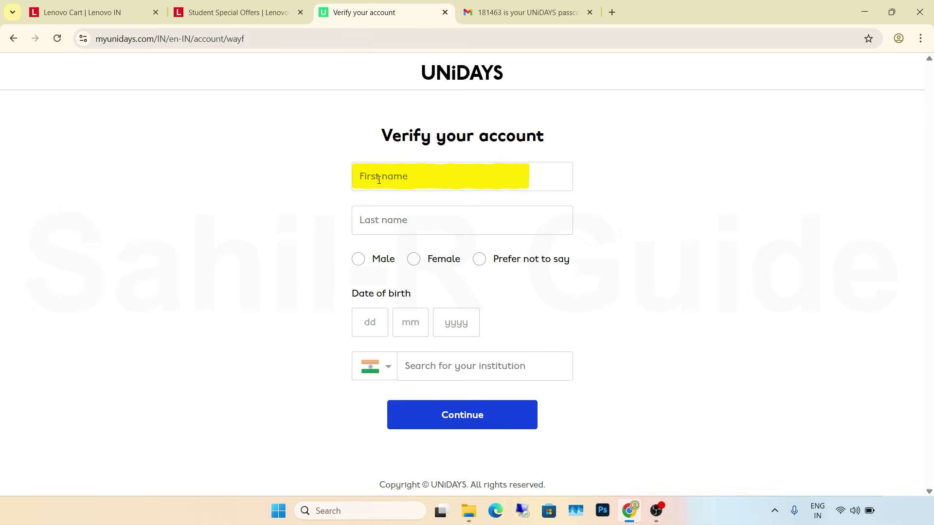
Select Male on the account verification form, look through the institution suggestions, and submit the form.
left_click(359, 261)
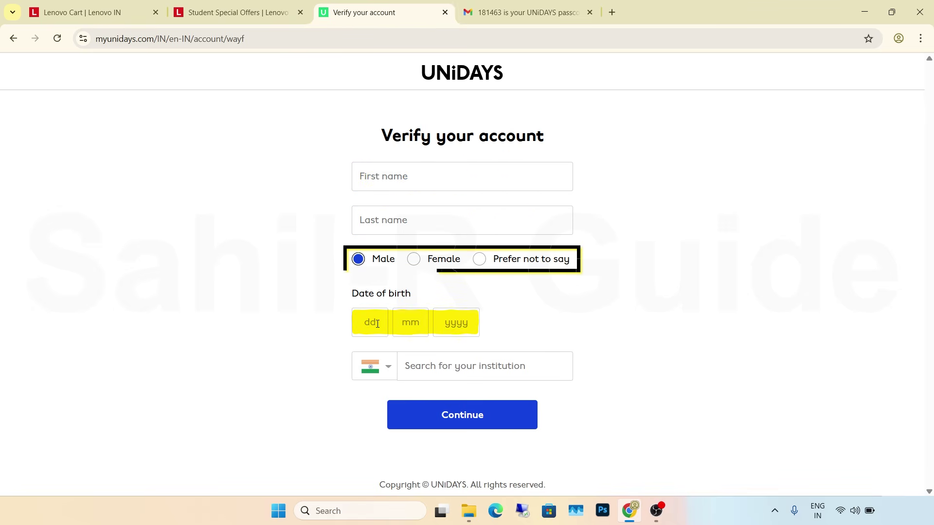
left_click(432, 365)
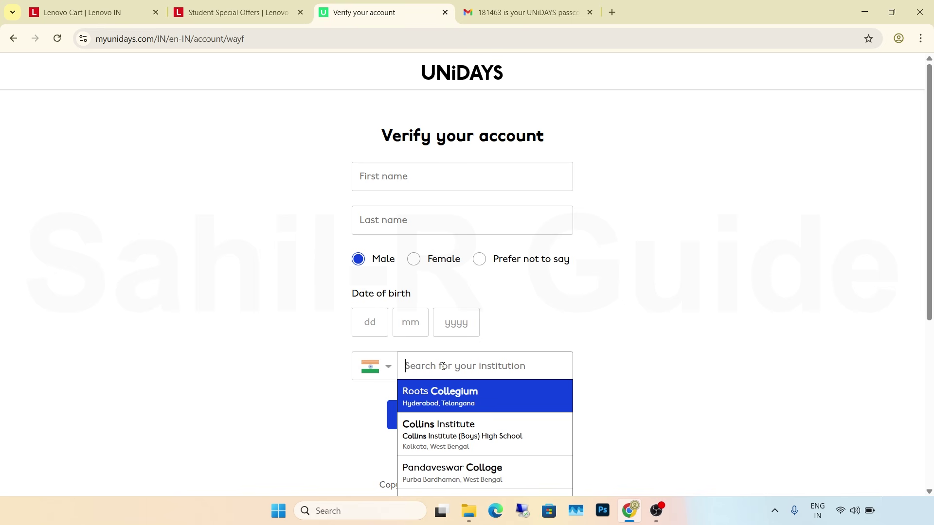
scroll(441, 456, "down", 3)
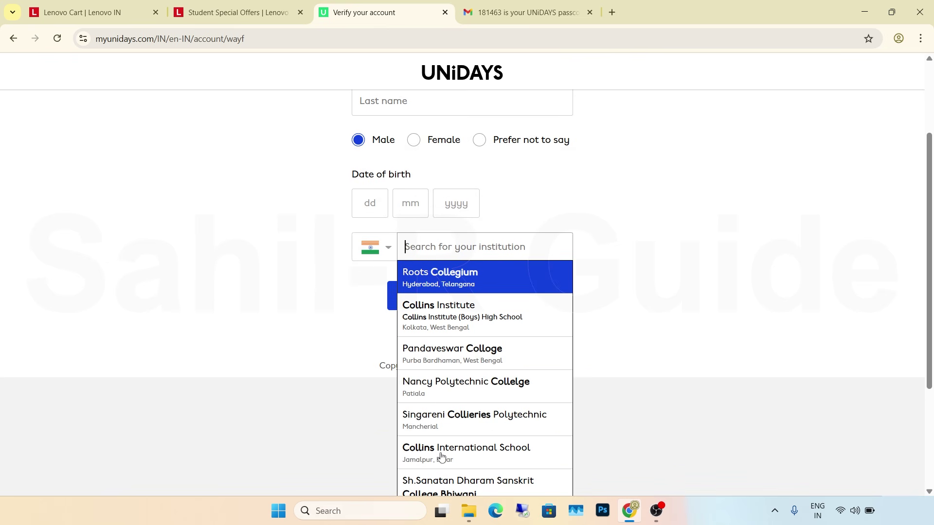
scroll(435, 274, "up", 3)
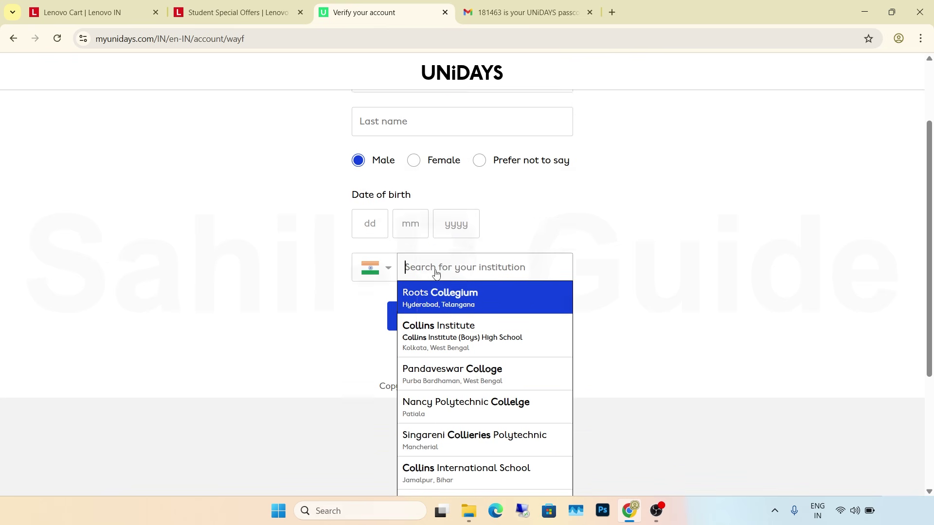
left_click(517, 318)
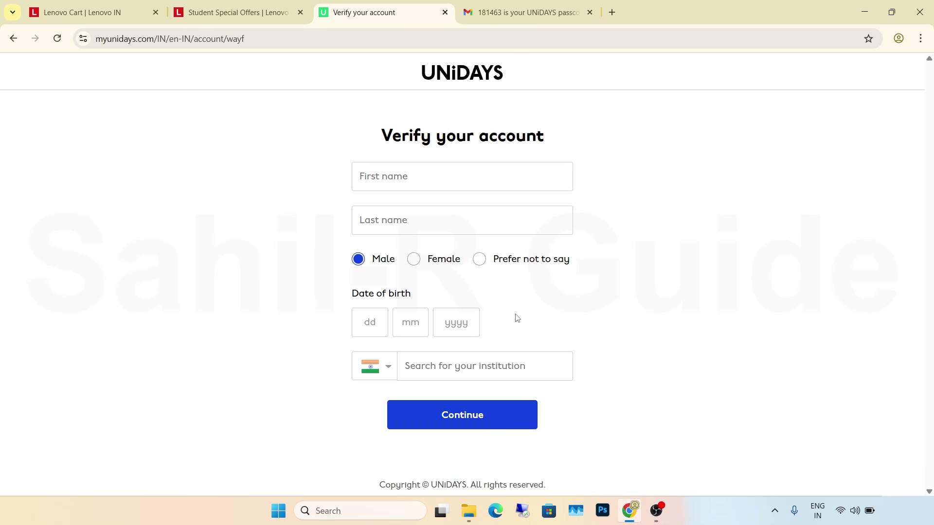
left_click(415, 413)
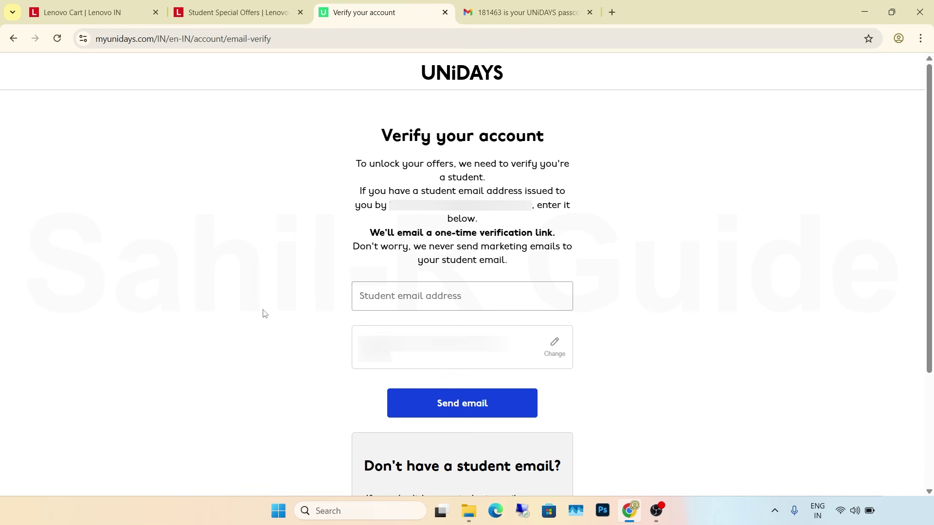
Choose the alternative verification method with the Upload ID card option and continue to the card upload form.
scroll(262, 314, "down", 4)
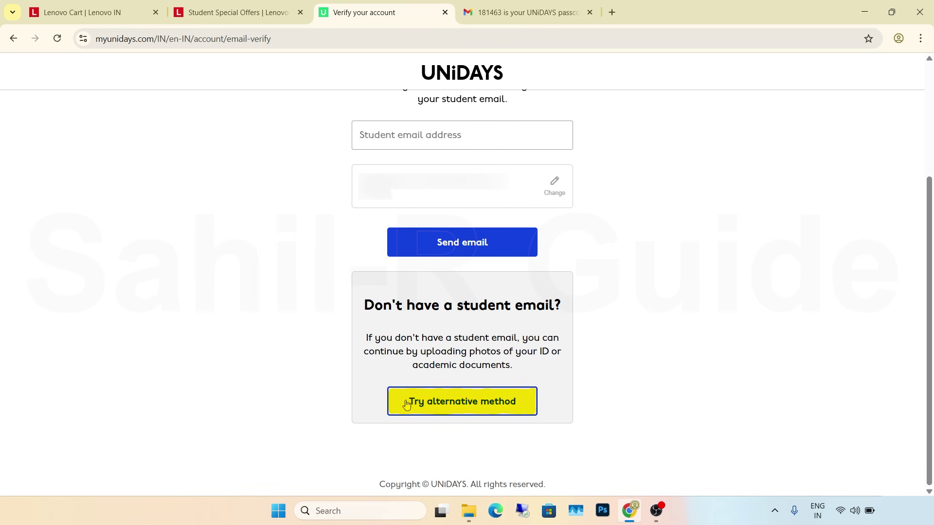
left_click(407, 405)
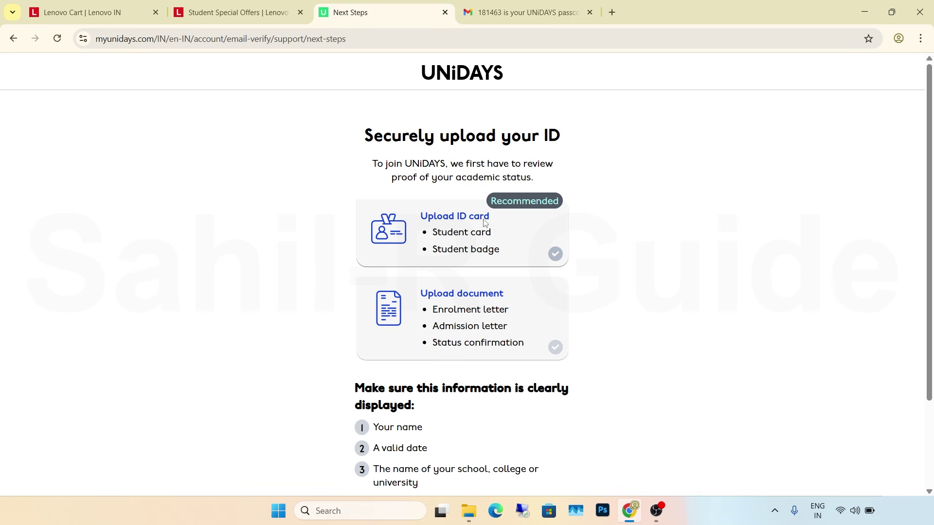
left_click(424, 230)
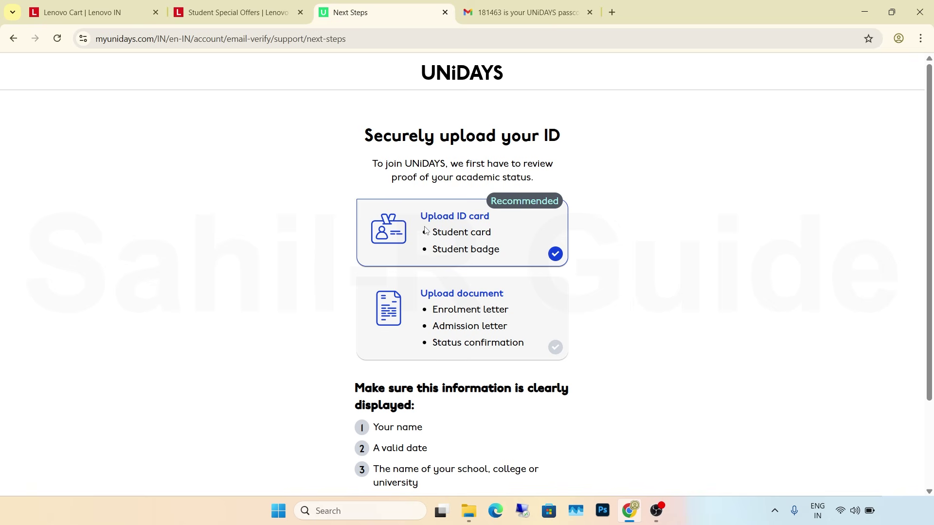
scroll(426, 232, "down", 3)
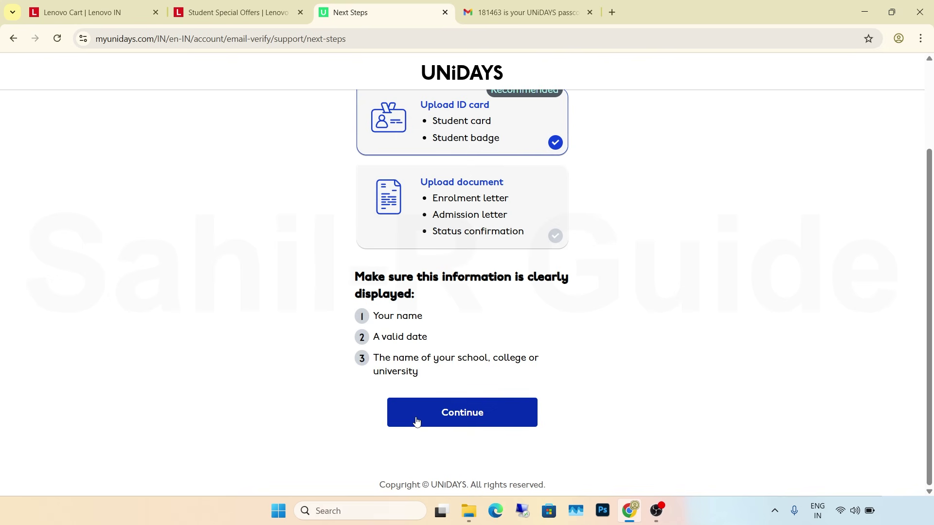
left_click(416, 422)
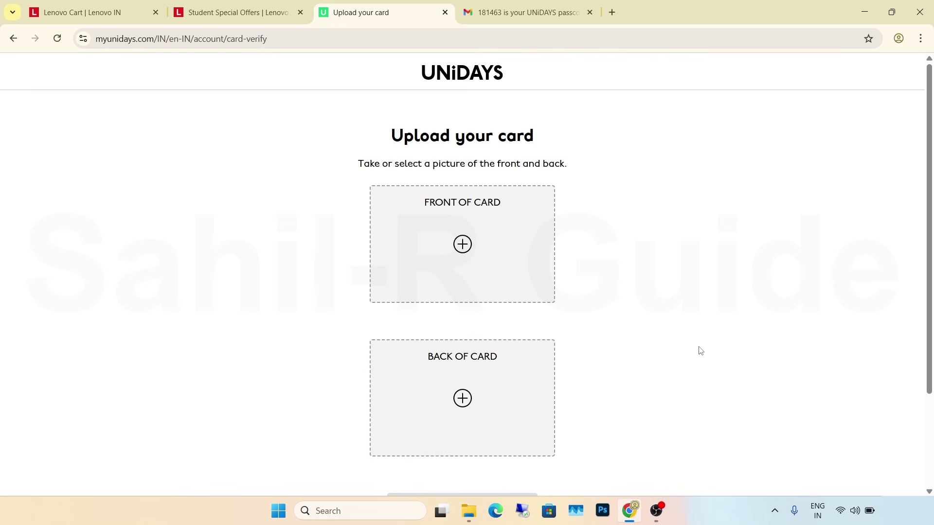
scroll(702, 350, "down", 3)
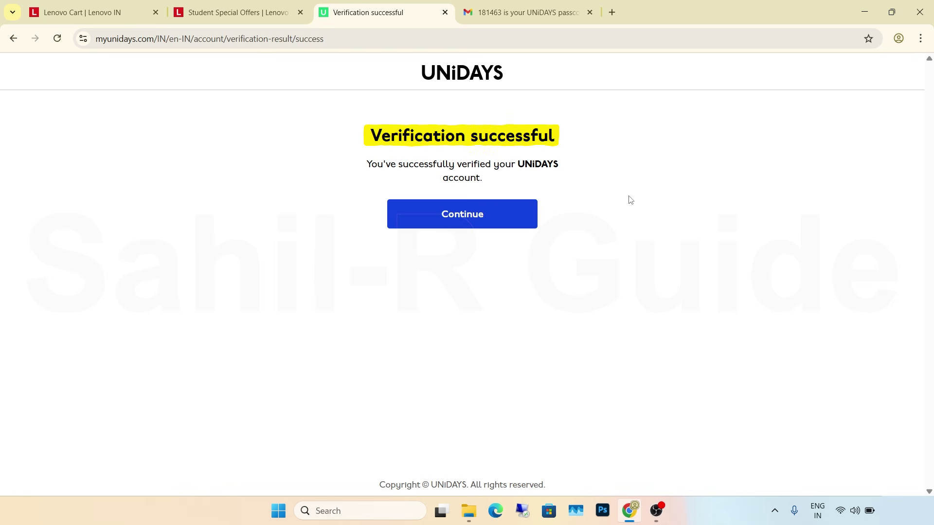
Continue from the verification result and open the UNiDAYS iD in the account section.
left_click(496, 217)
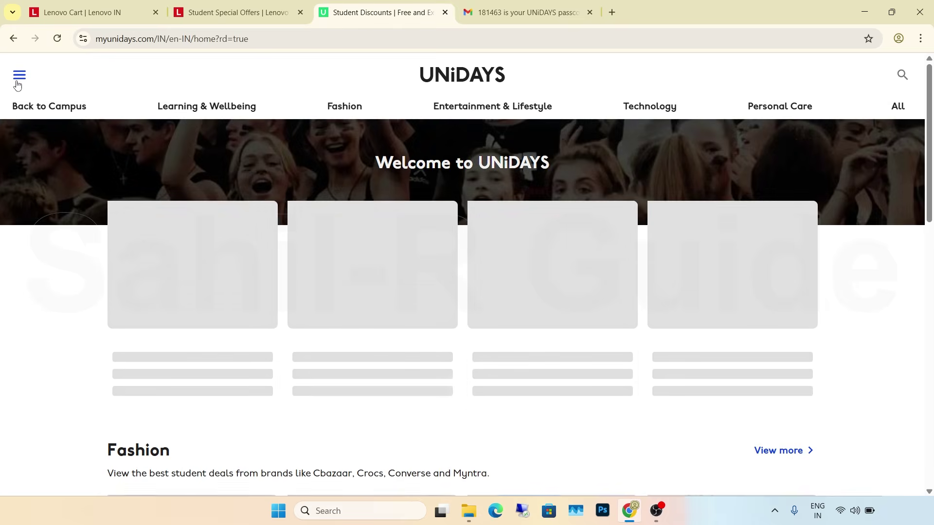
left_click(18, 82)
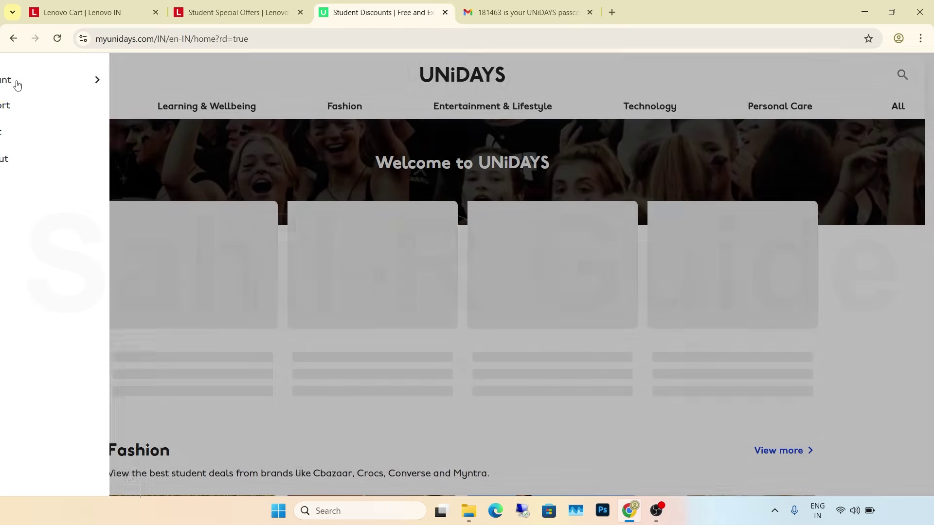
left_click(44, 84)
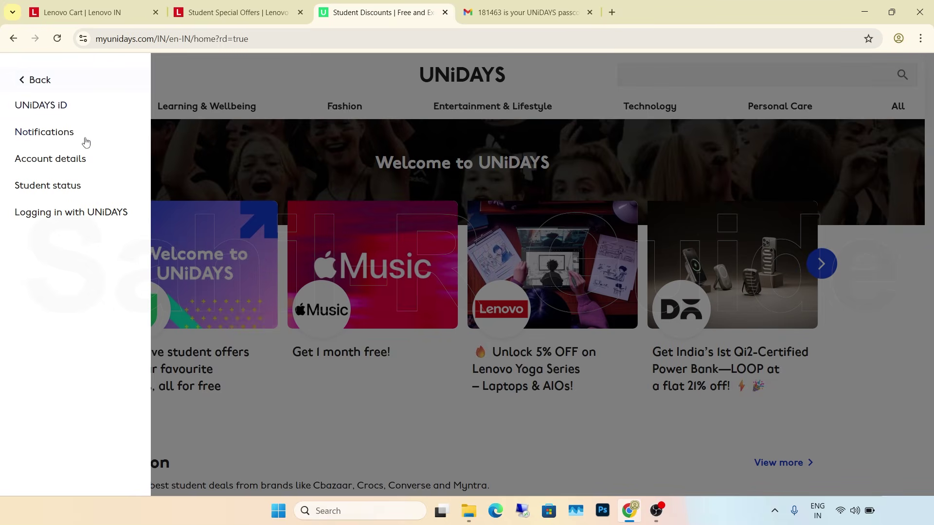
left_click(31, 105)
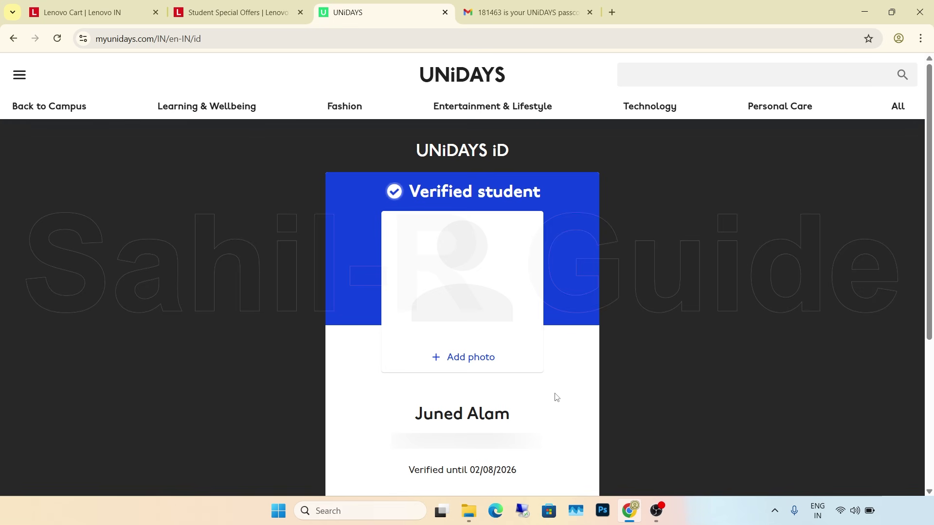
Search the web for "lenovo student discount" in a new browser tab and browse Lenovo's Student Offers page.
key("ctrl+t")
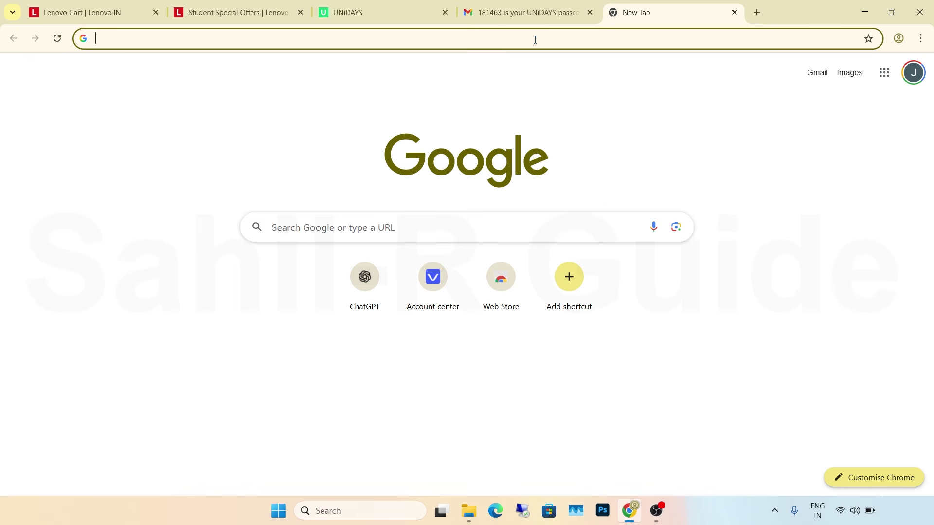
type("lenove st")
left_click(352, 94)
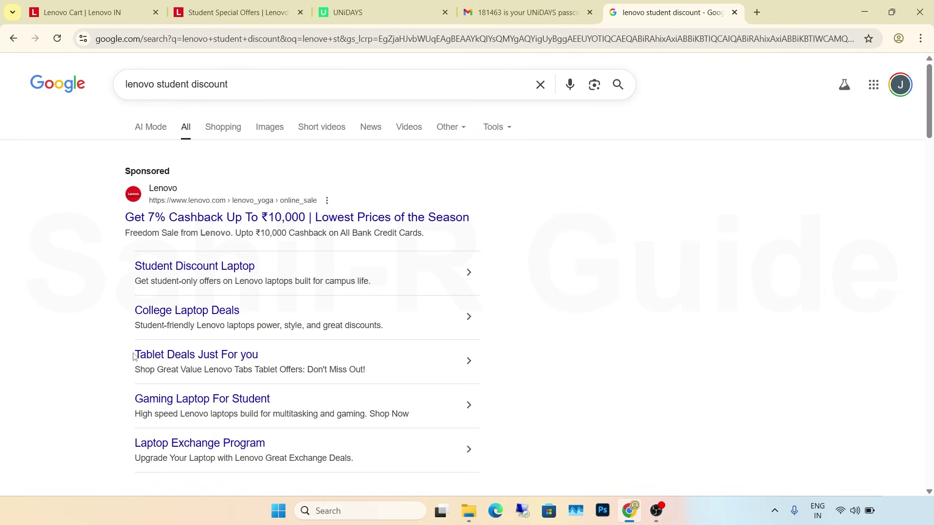
scroll(134, 355, "down", 5)
left_click(185, 367)
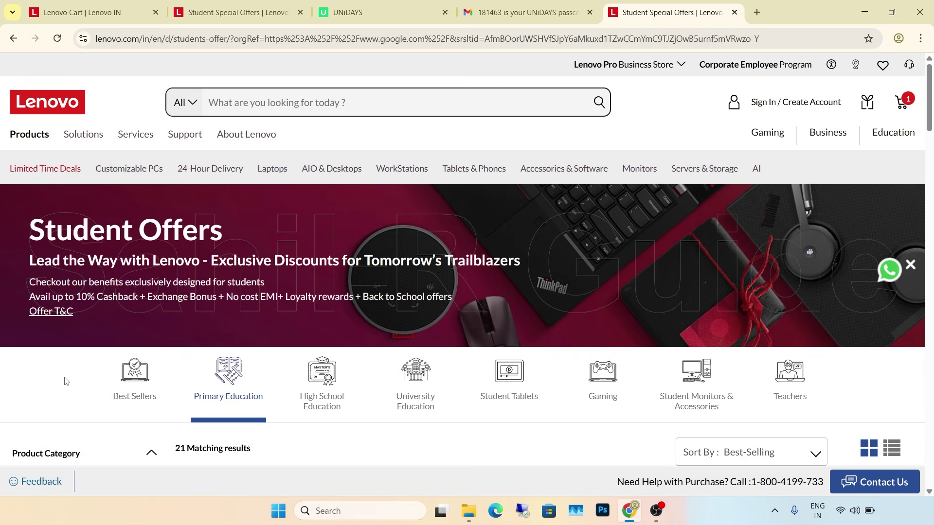
scroll(63, 382, "down", 8)
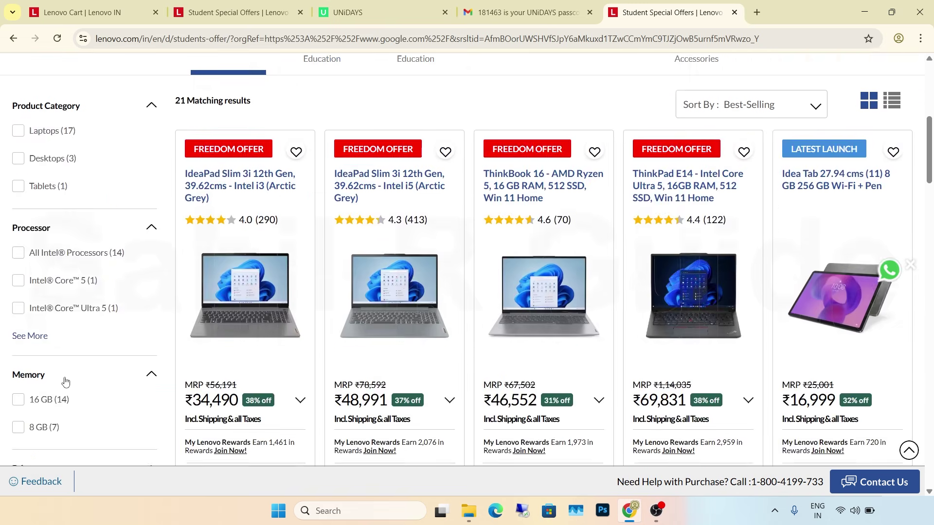
scroll(63, 381, "up", 10)
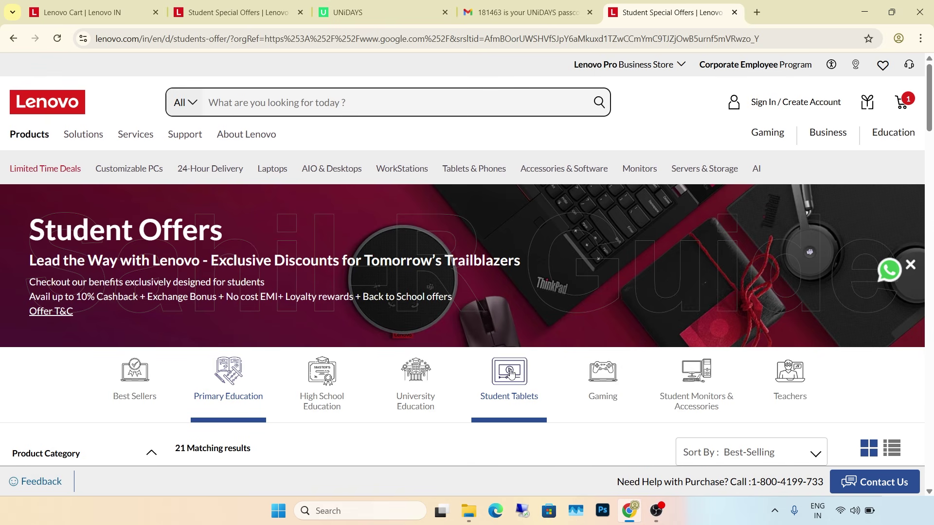
Open the Idea Tab Pro 32.26 cms (12.7) 8 GB 128 GB Wi-Fi + Tab Pen Plus product page from the Student Tablets offers.
left_click(510, 372)
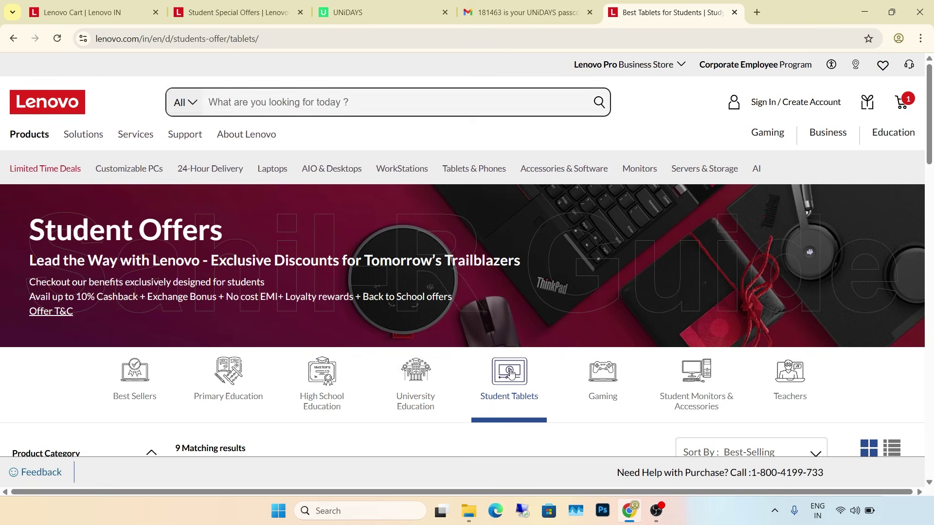
scroll(510, 373, "down", 8)
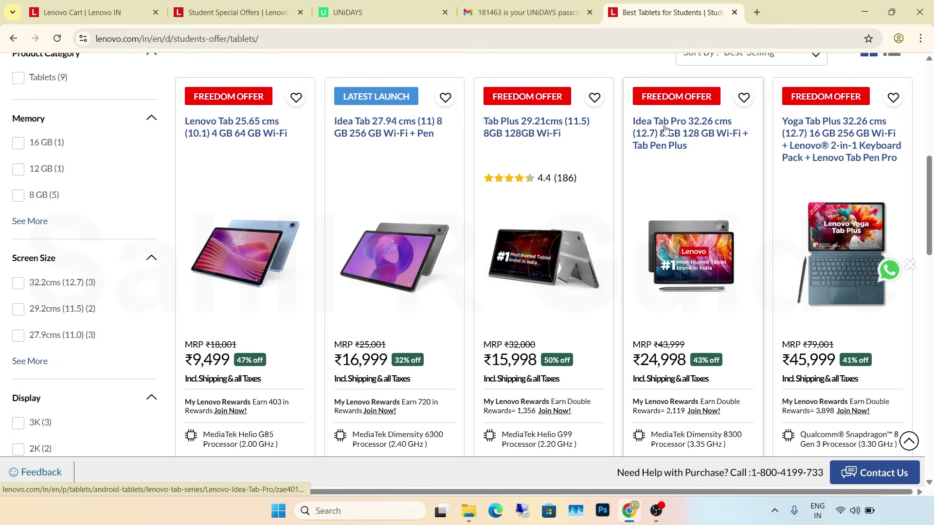
left_click(681, 208)
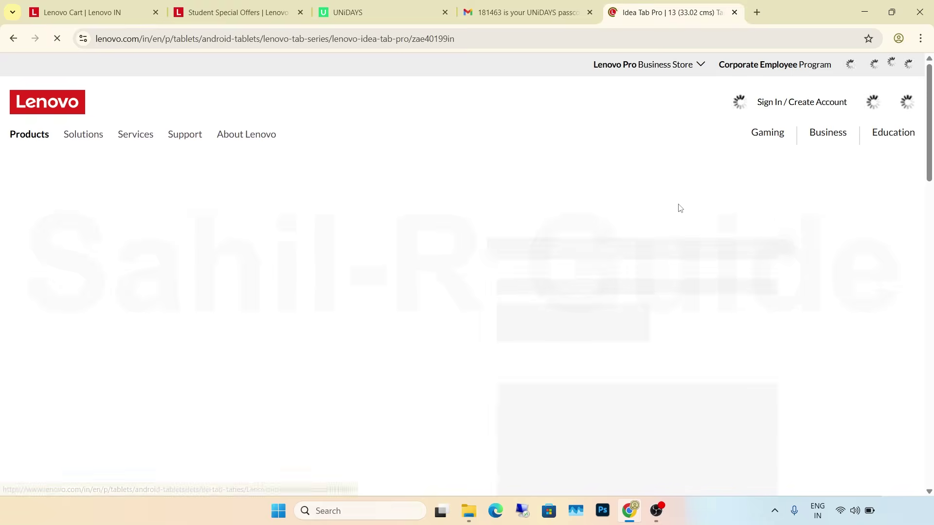
scroll(622, 230, "down", 6)
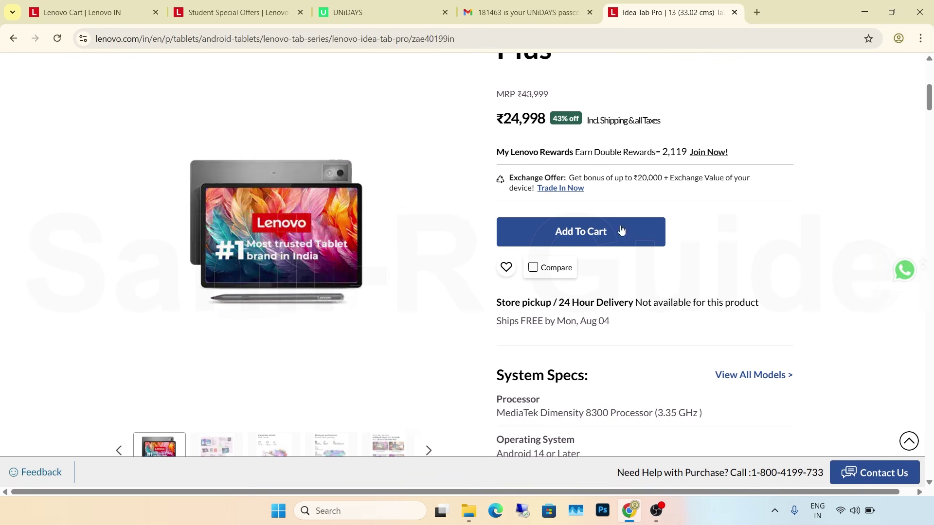
Add the Idea Tab Pro with Tab Pen Plus to the cart and open the cart.
left_click(583, 229)
scroll(583, 229, "up", 3)
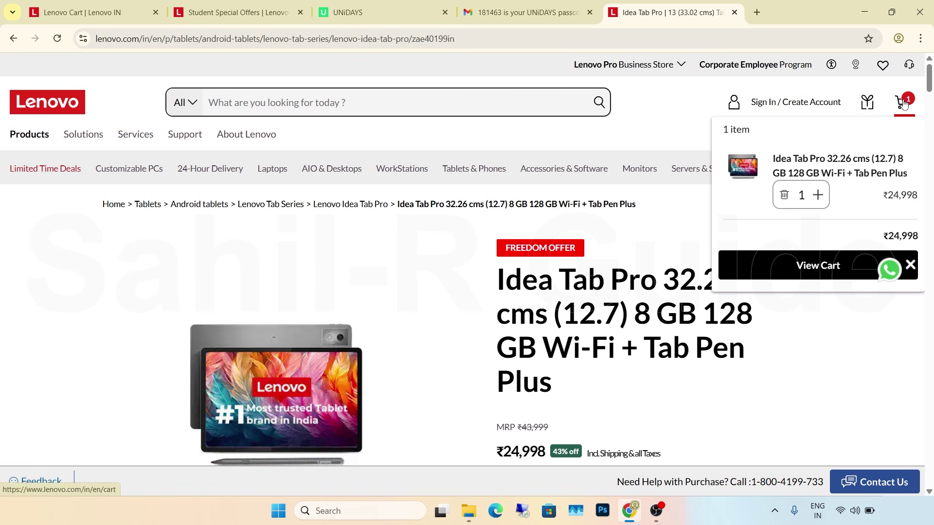
left_click(903, 102)
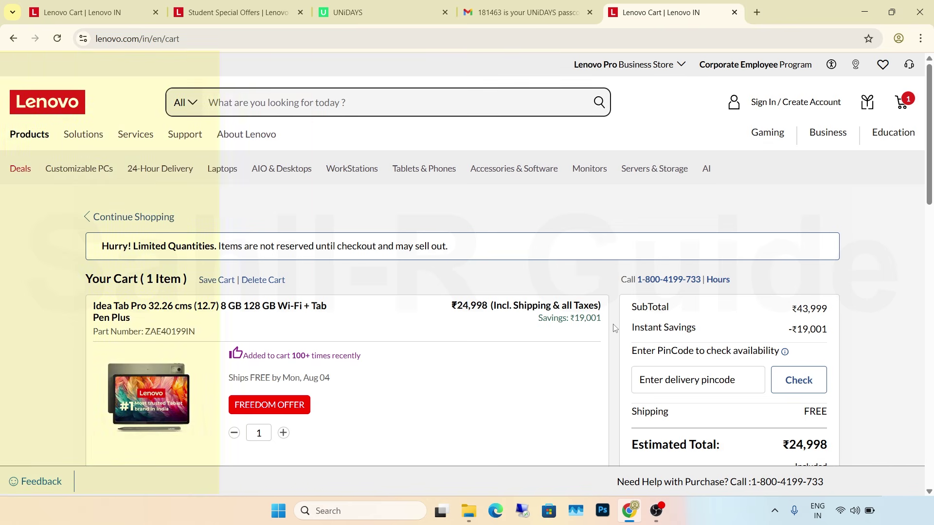
Start the My Lenovo Rewards sign-up from the cart and continue with the customer's email address.
scroll(614, 328, "down", 10)
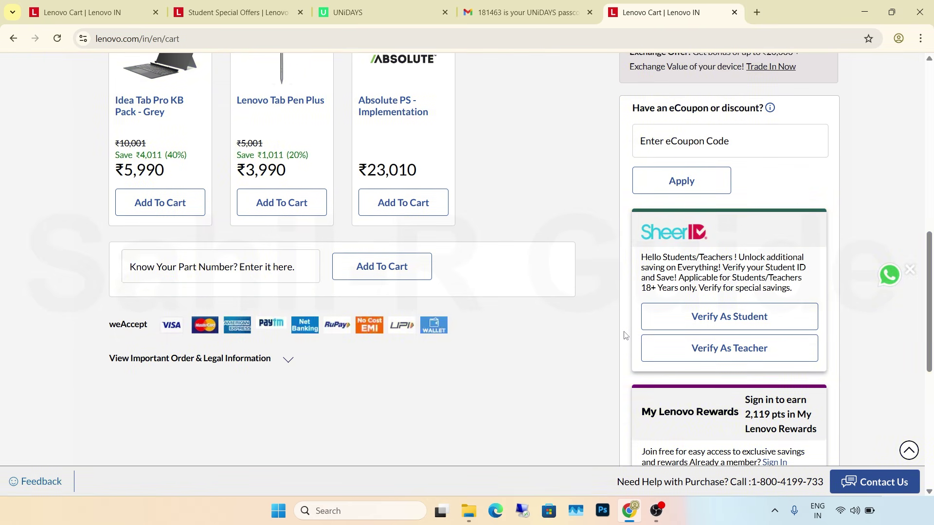
scroll(625, 335, "down", 4)
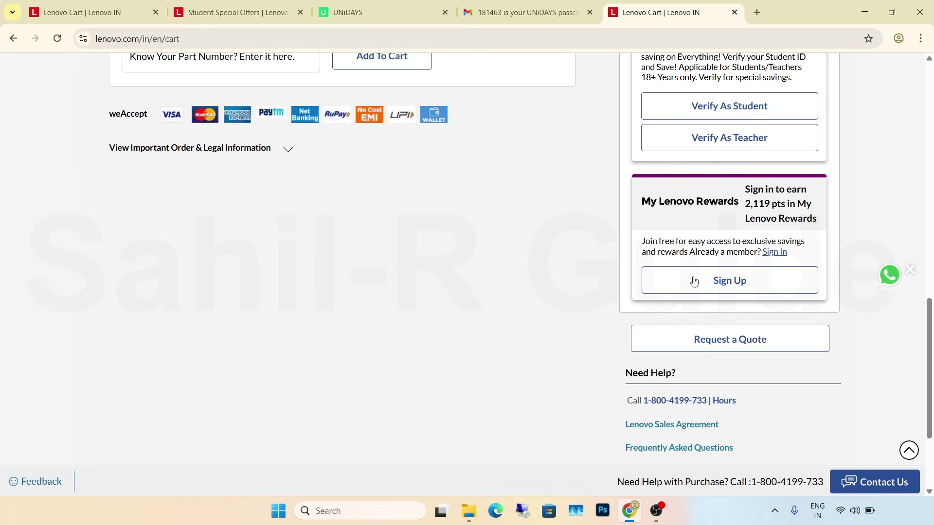
left_click(694, 281)
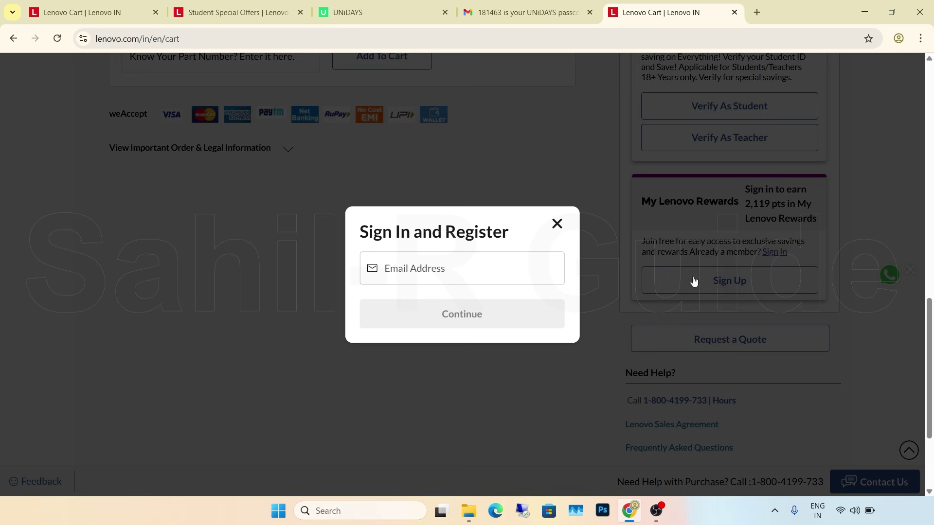
left_click(434, 277)
left_click(503, 336)
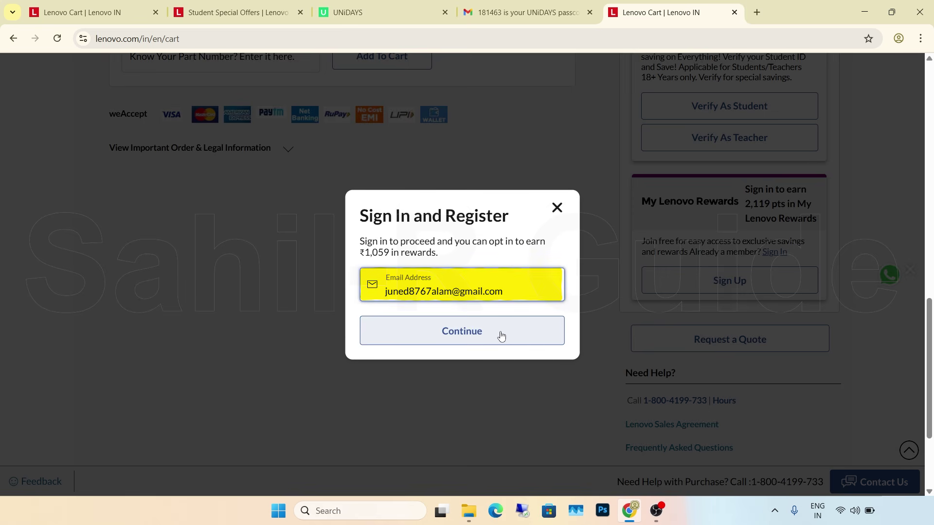
Fill in the registration form with the customer's name and account password, accept the Privacy Policy, and continue with My Lenovo Rewards selected.
left_click(384, 173)
type("Juned")
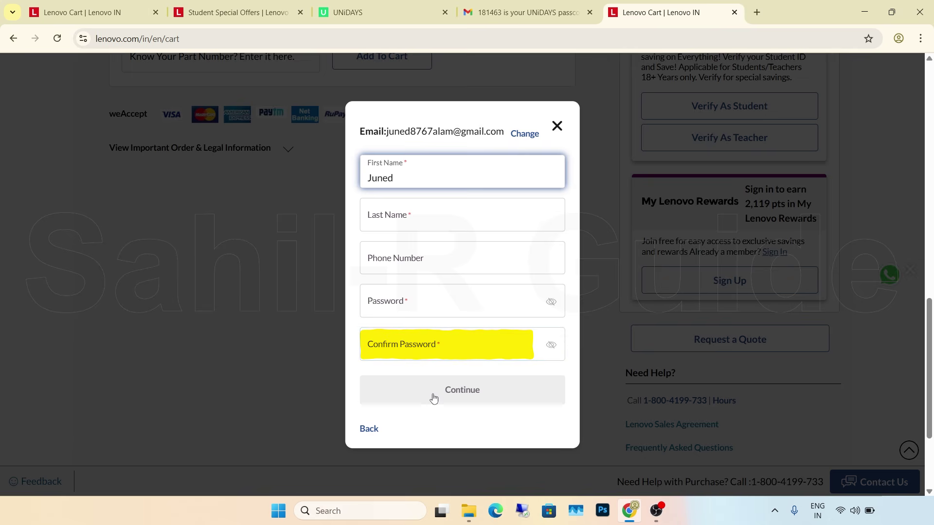
left_click(403, 390)
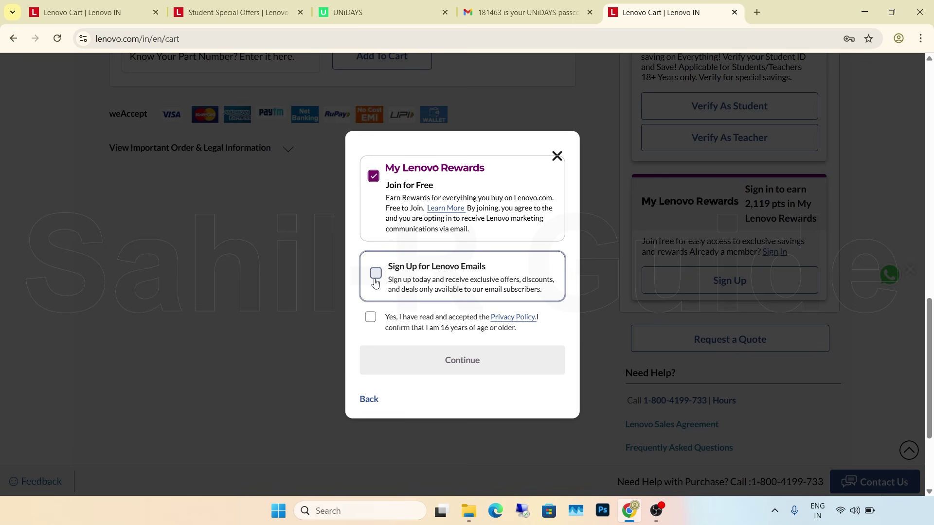
left_click(371, 319)
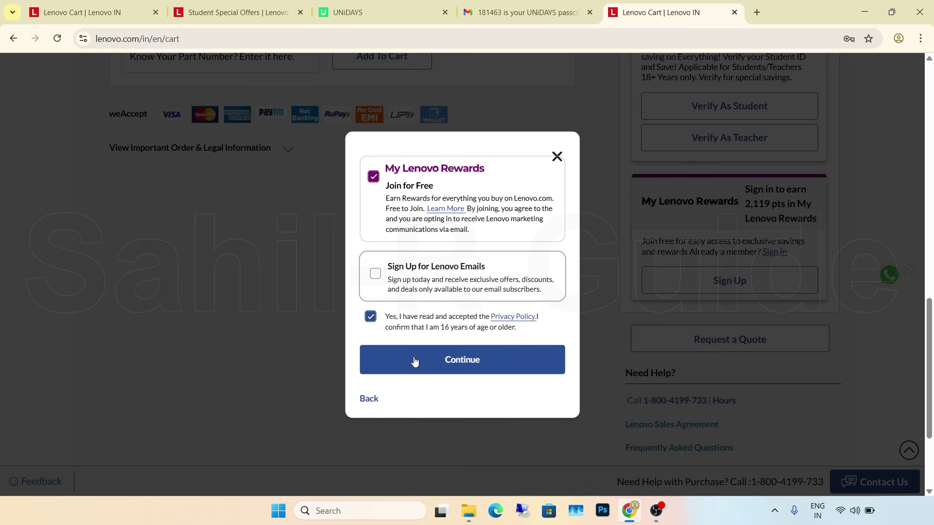
left_click(414, 360)
Copy the emailed verification code from Gmail, paste it into Lenovo's Verify Account form, and create the account.
left_click(377, 262)
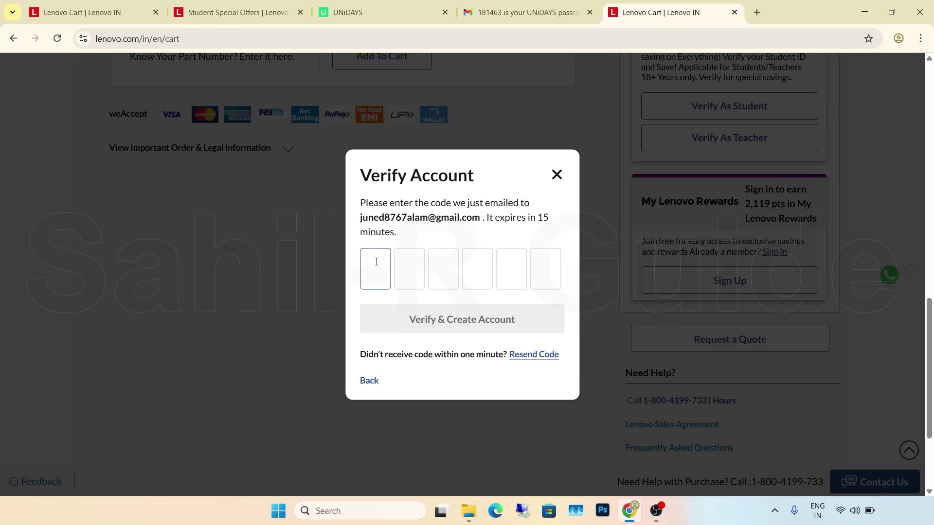
left_click(525, 12)
left_click_drag(289, 209, 320, 210)
key("ctrl+c")
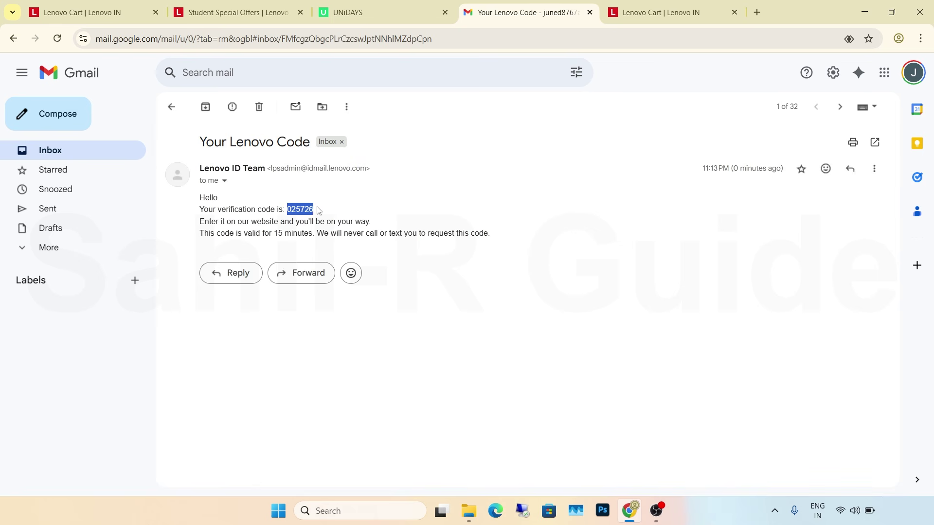
left_click(623, 3)
left_click(378, 263)
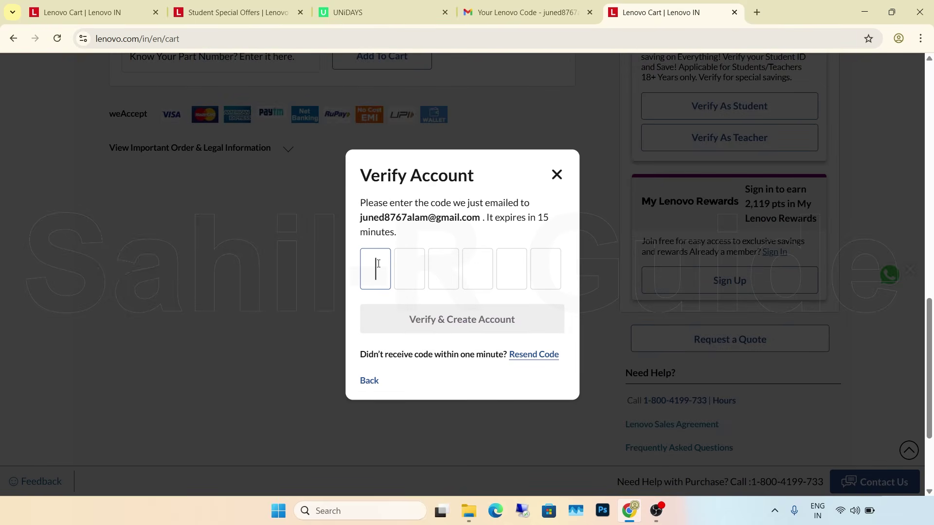
key("ctrl+v")
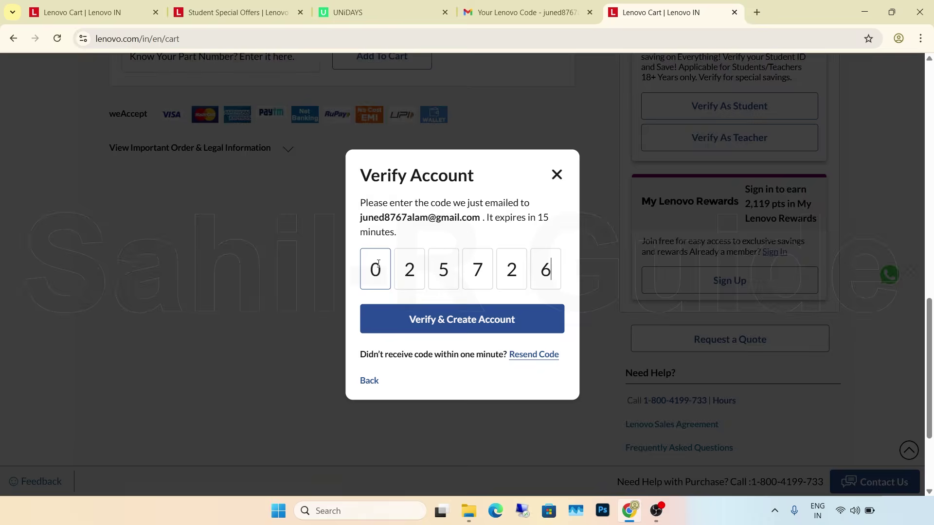
left_click(399, 320)
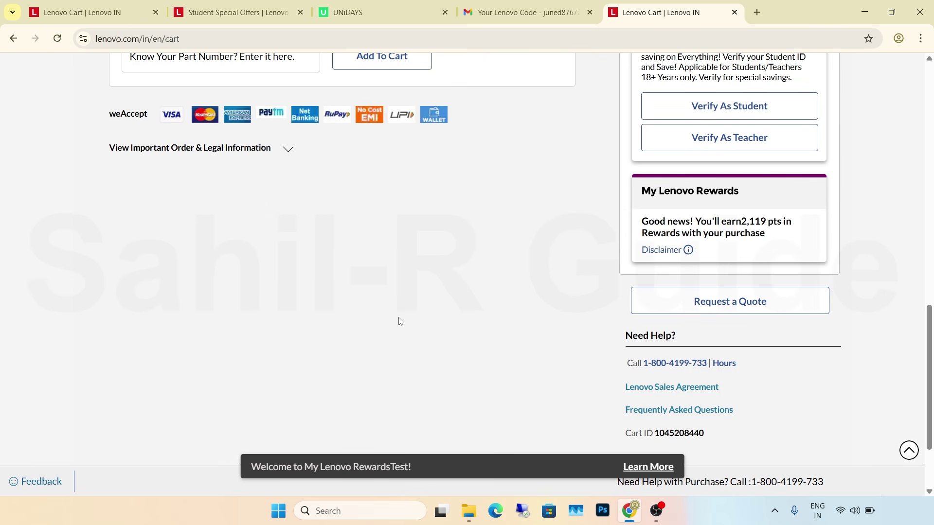
Open the SheerID student verification form from the discount section of the cart.
scroll(399, 320, "up", 15)
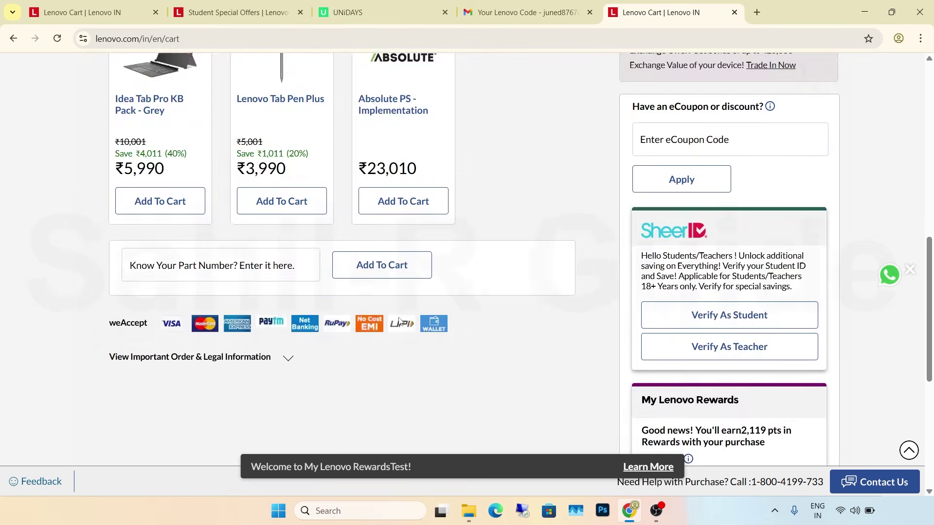
mouse_move(761, 105)
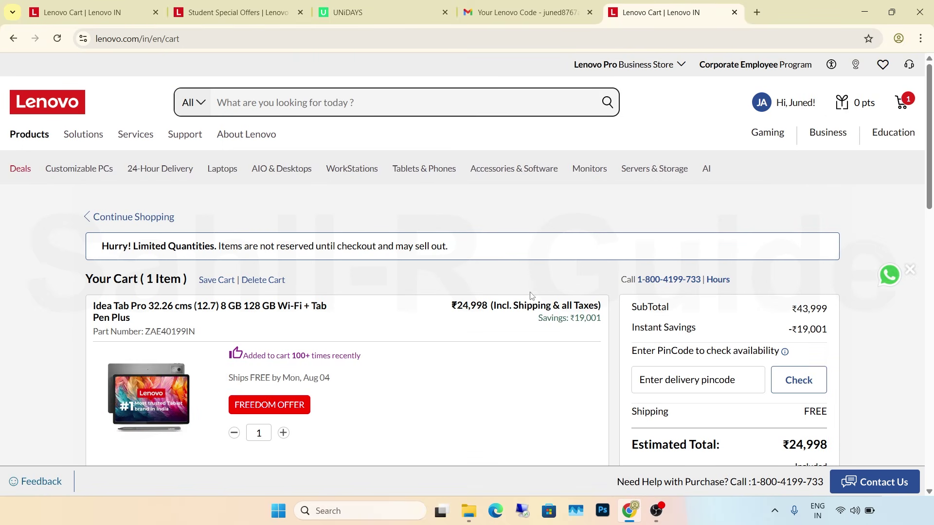
scroll(525, 300, "down", 10)
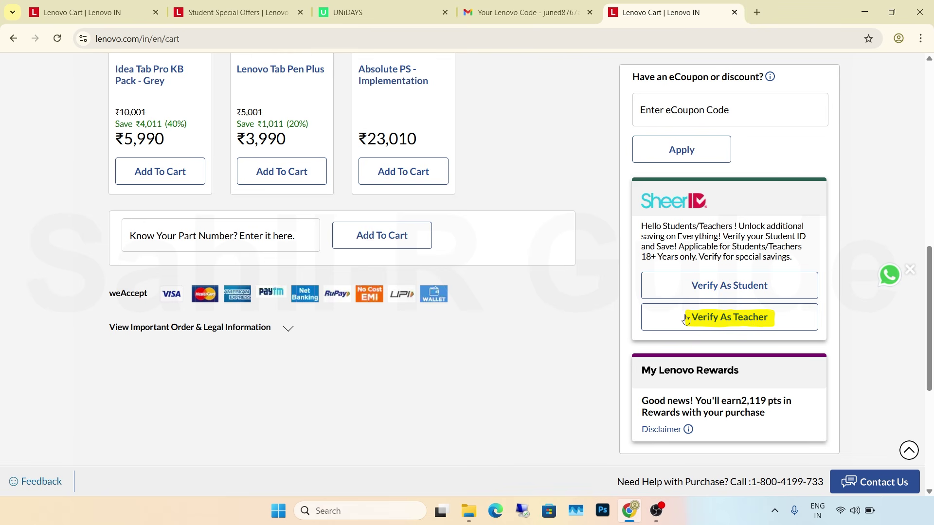
left_click(707, 289)
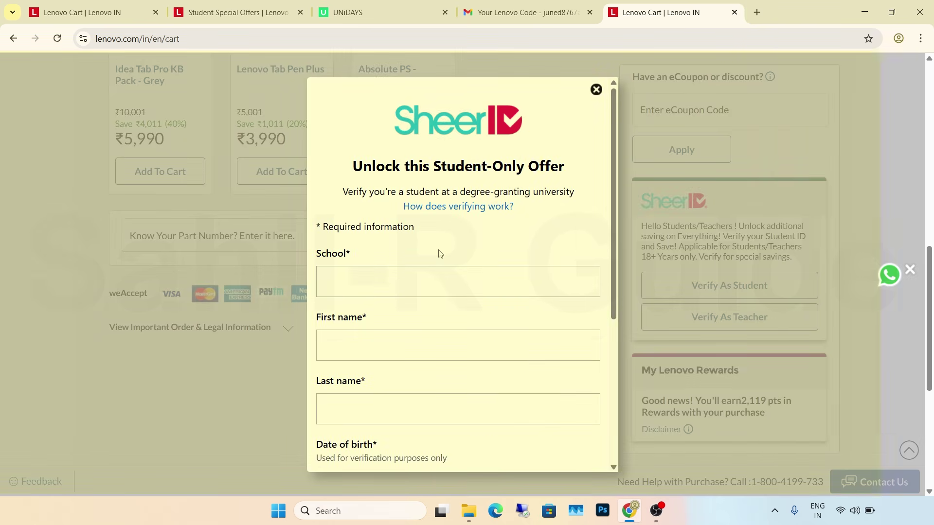
Complete the SheerID form's required student details, including the student's email address, and submit it to verify student status.
scroll(439, 253, "down", 1)
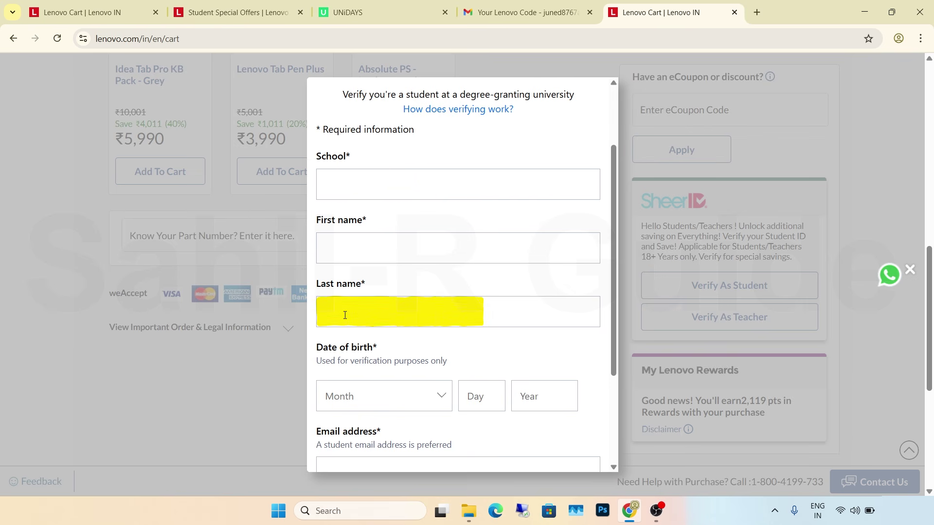
scroll(344, 315, "down", 2)
left_click(362, 360)
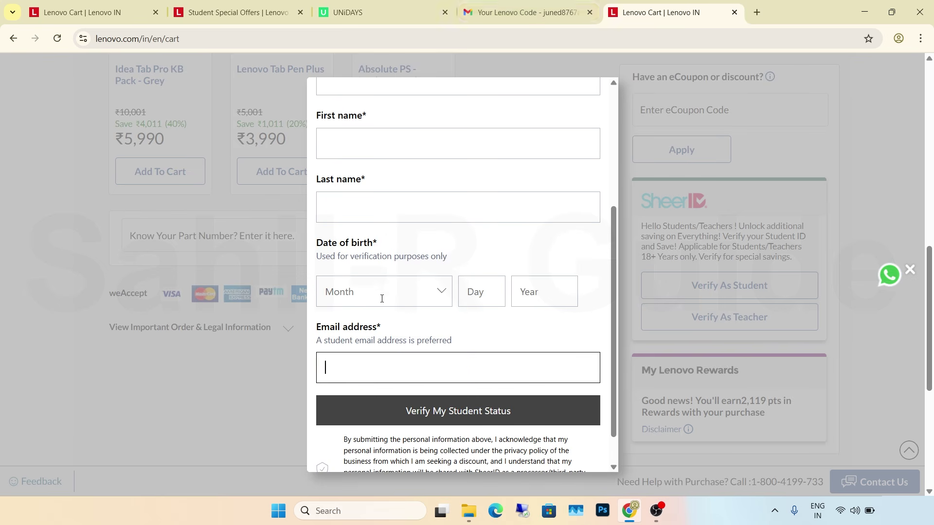
key("ctrl+v")
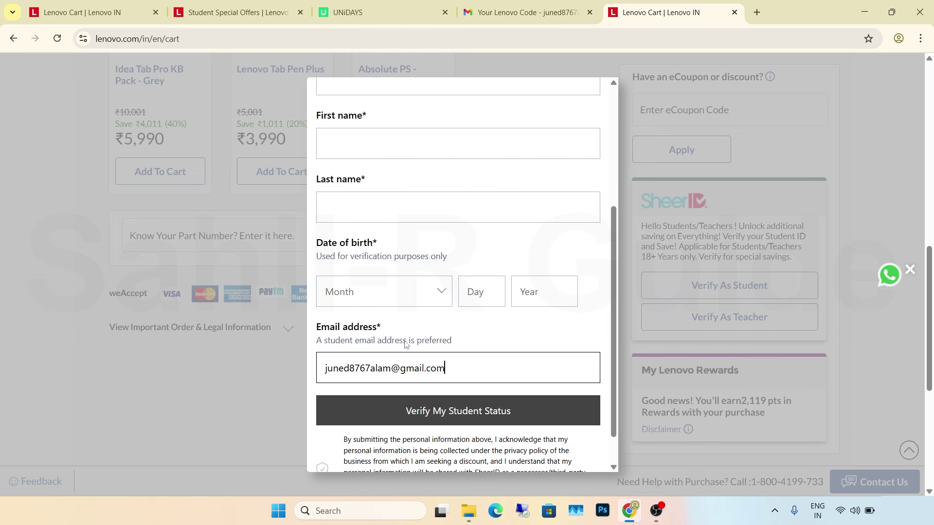
scroll(452, 350, "down", 1)
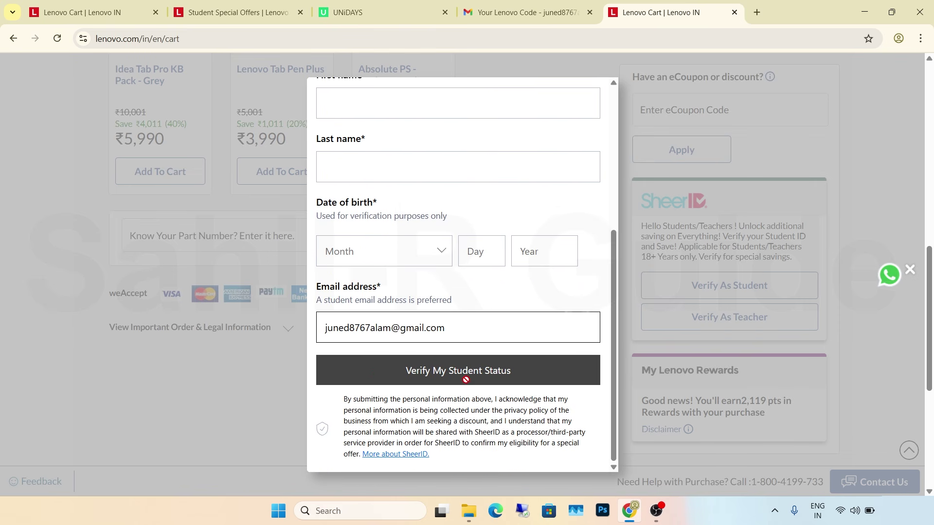
left_click(415, 372)
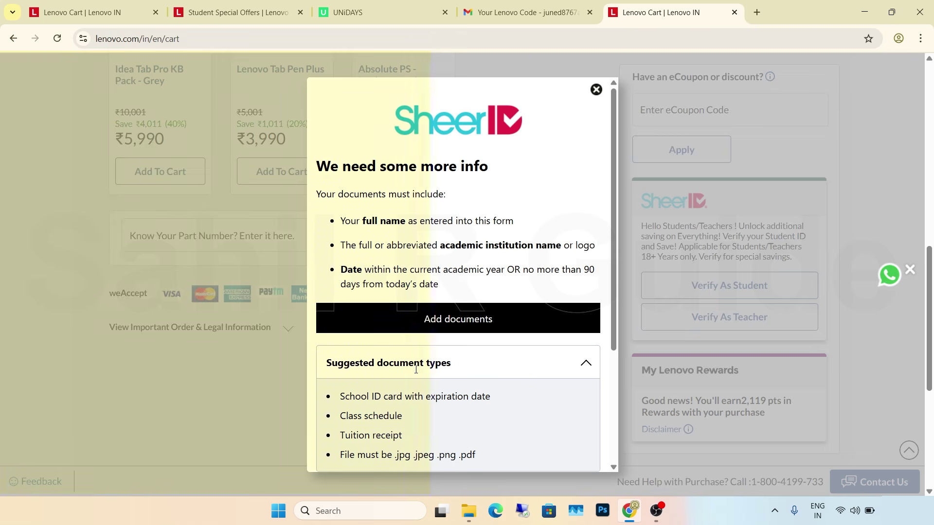
Upload the IMG_20250718_235246 file from Downloads as the student document, submit it, and continue back to Lenovo.
left_click(408, 321)
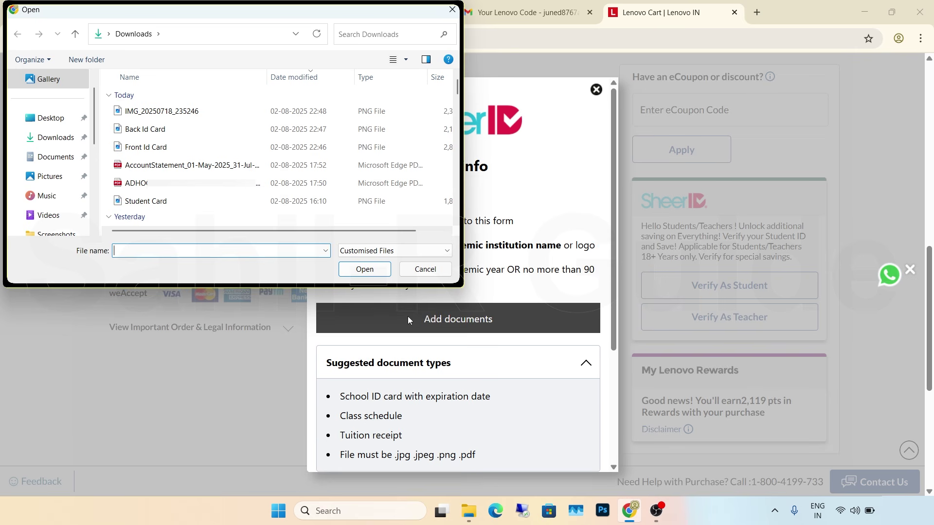
left_click(161, 111)
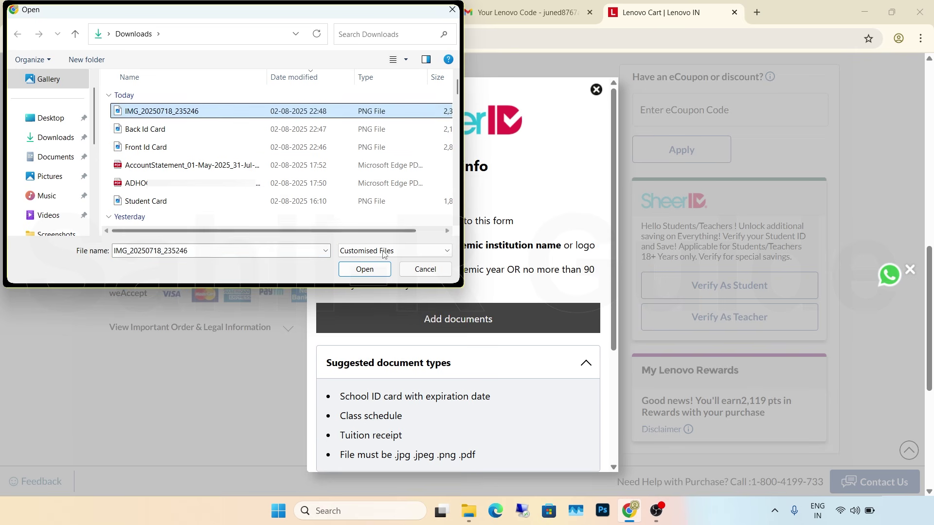
left_click(365, 269)
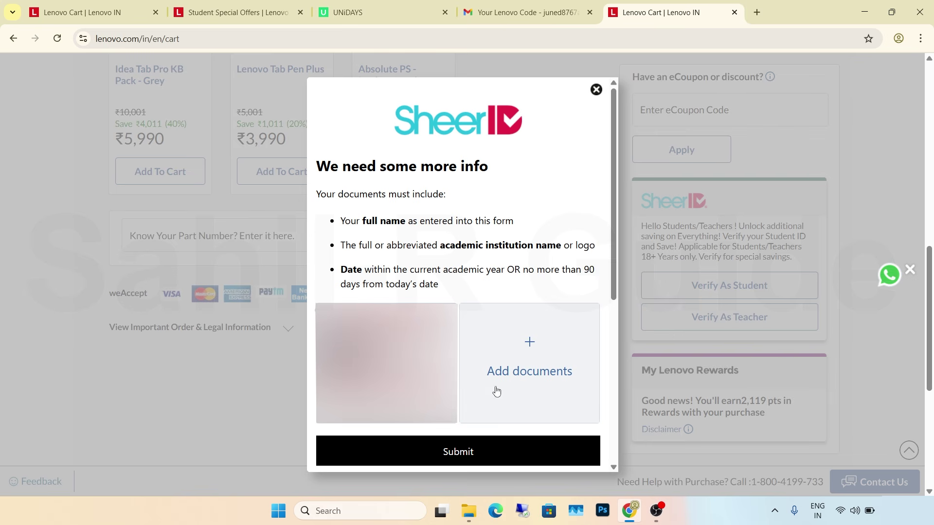
left_click(416, 451)
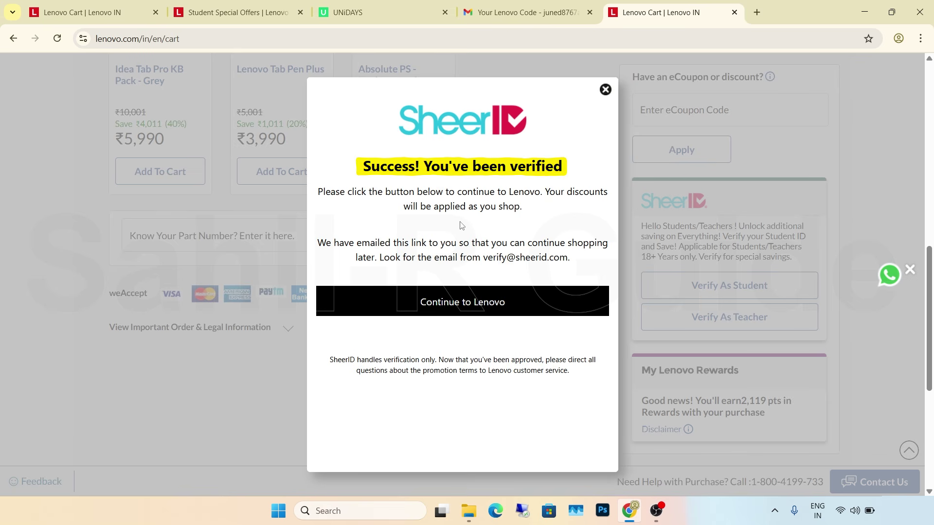
left_click(390, 303)
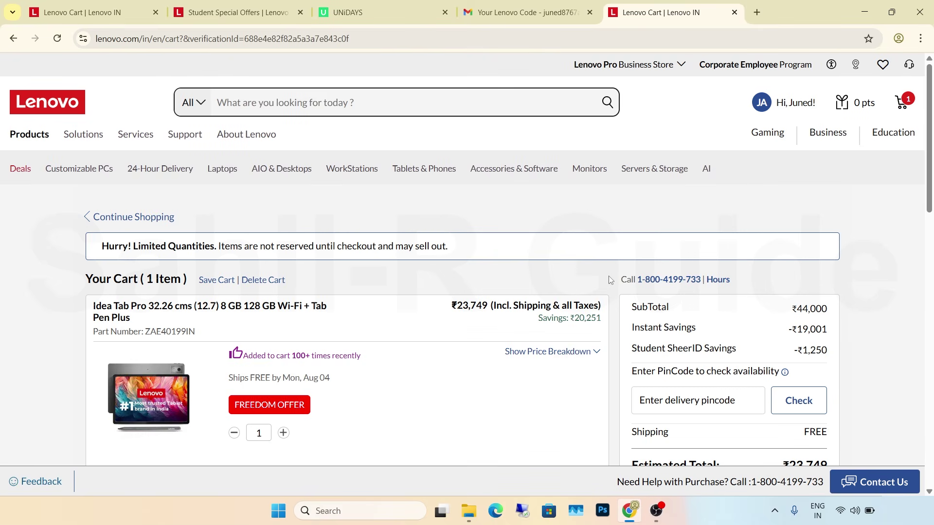
Check the SheerID verification status and the Student SheerID Savings line in the cart summary.
scroll(611, 273, "down", 3)
scroll(611, 280, "down", 6)
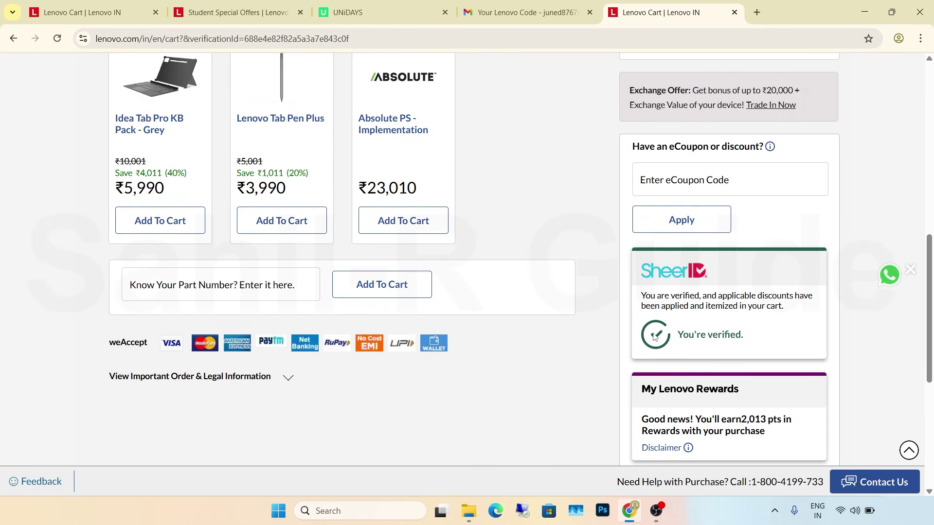
scroll(654, 335, "up", 7)
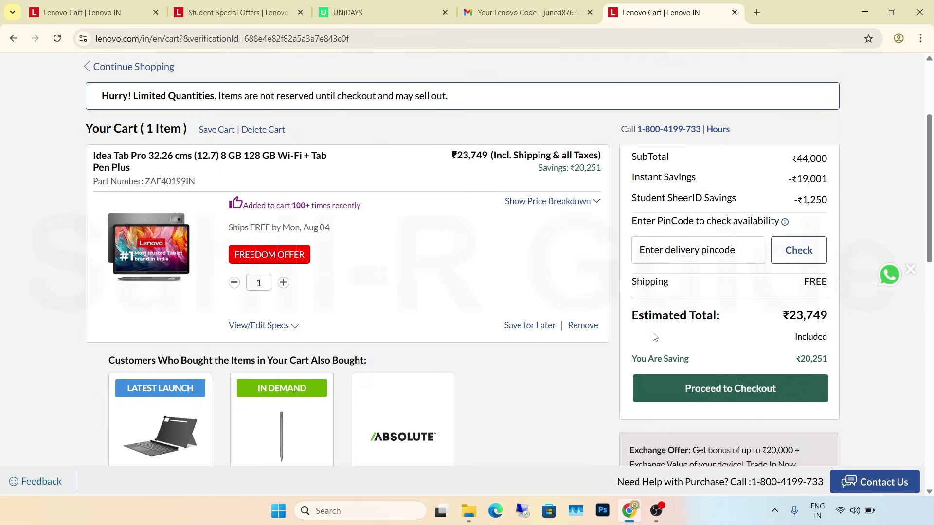
scroll(654, 336, "up", 2)
left_click_drag(629, 286, 833, 288)
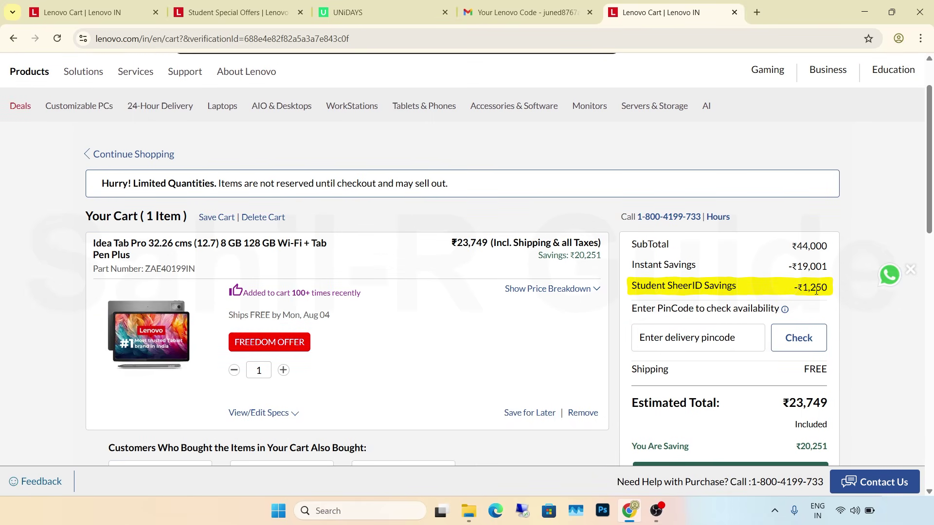
Switch to the UNiDAYS page and open Lenovo's brand page from the Technology category.
scroll(816, 290, "down", 2)
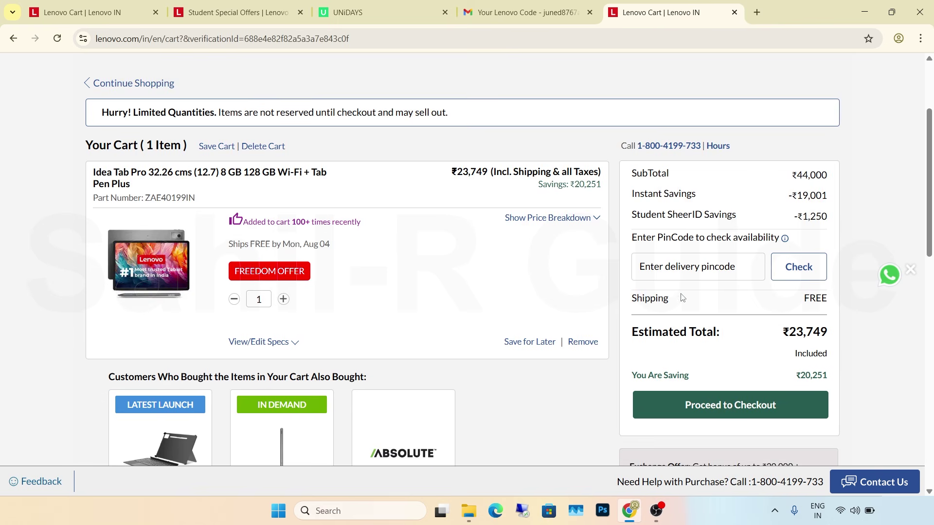
scroll(682, 293, "down", 4)
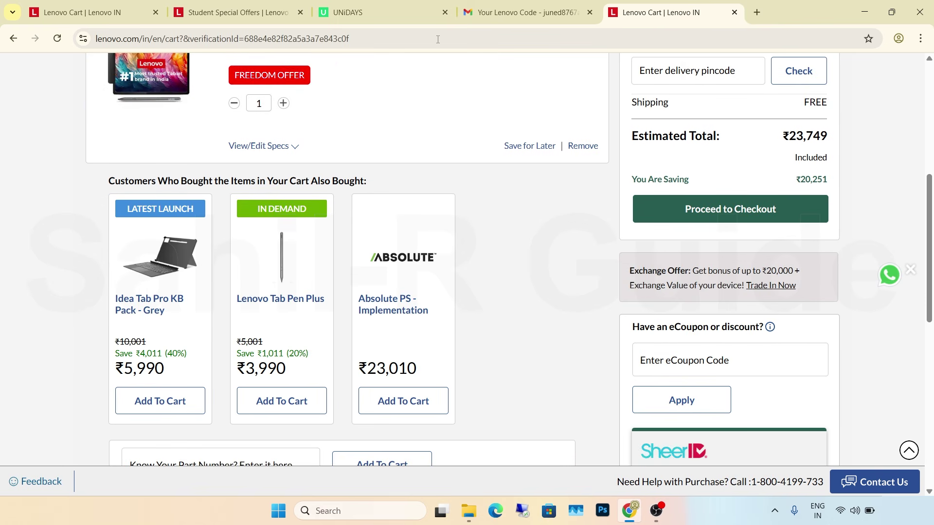
left_click(359, 10)
left_click_drag(617, 106, 648, 111)
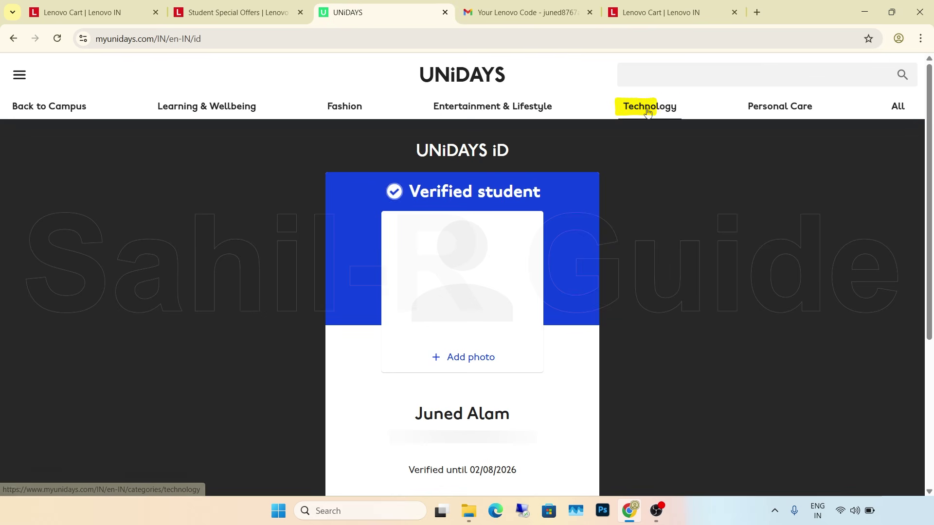
left_click(647, 111)
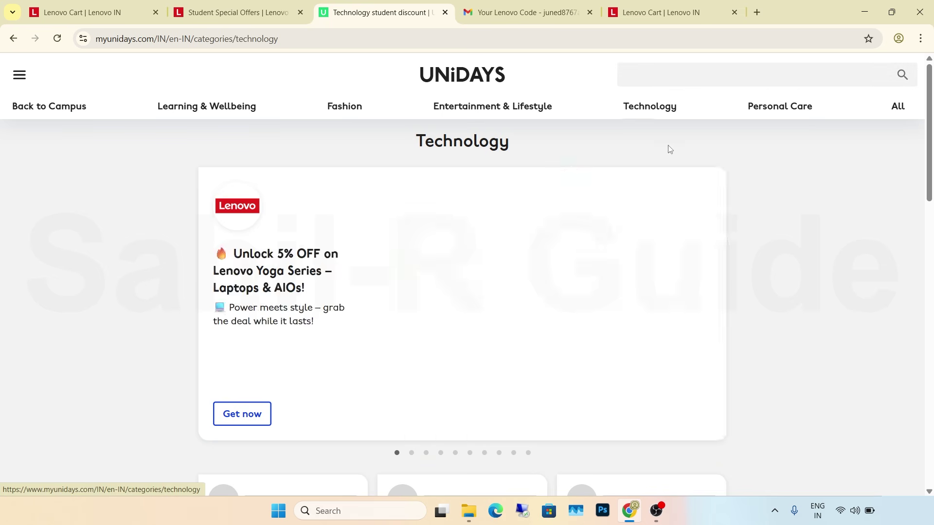
scroll(153, 373, "down", 10)
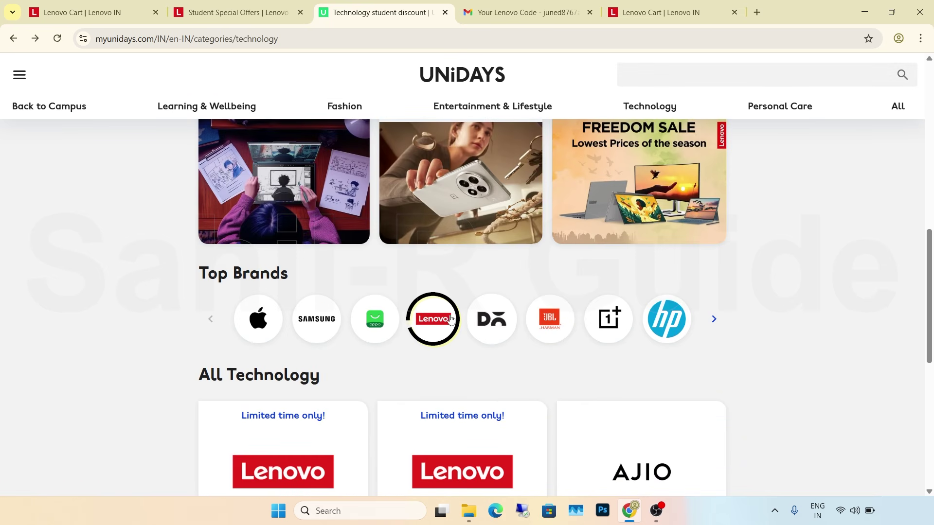
left_click(450, 319)
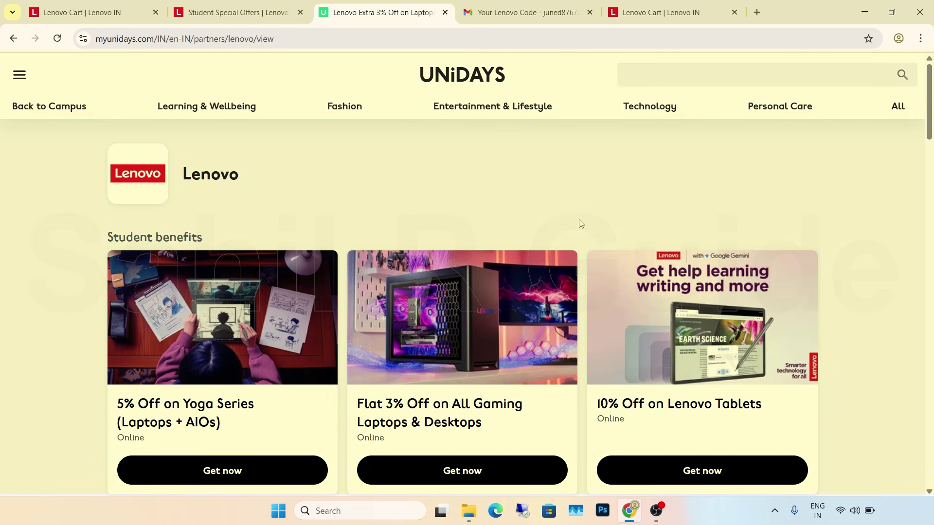
Browse Lenovo's student benefits, open the "10% Off on Lenovo Tablets" offer, and reveal and copy its discount code.
scroll(579, 224, "down", 2)
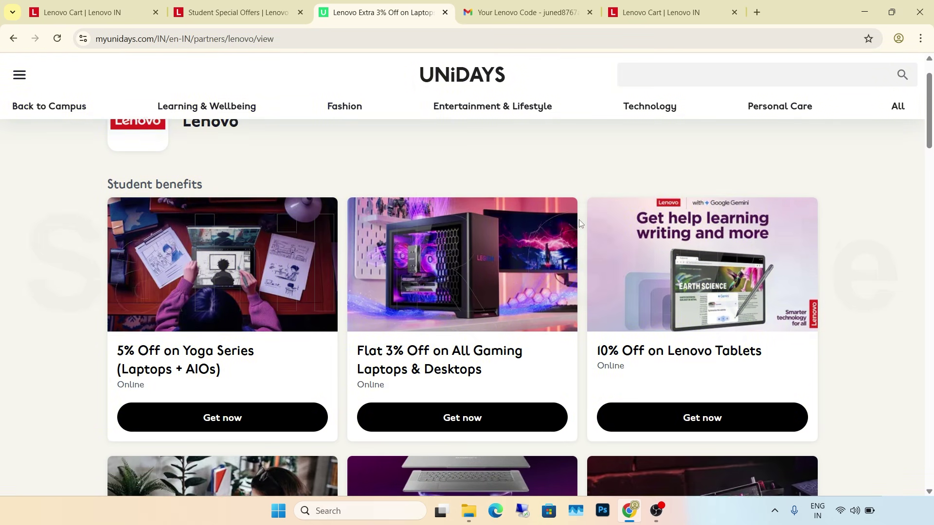
scroll(579, 224, "down", 1)
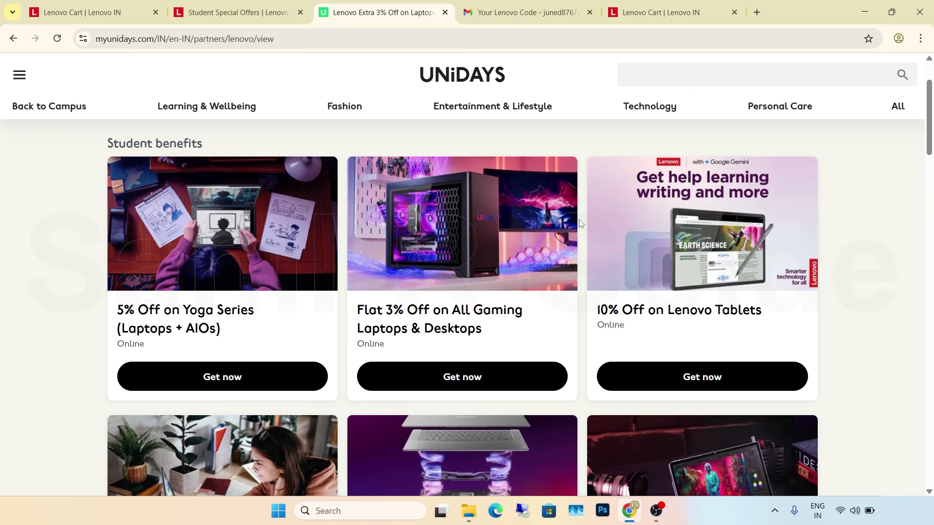
scroll(579, 224, "down", 6)
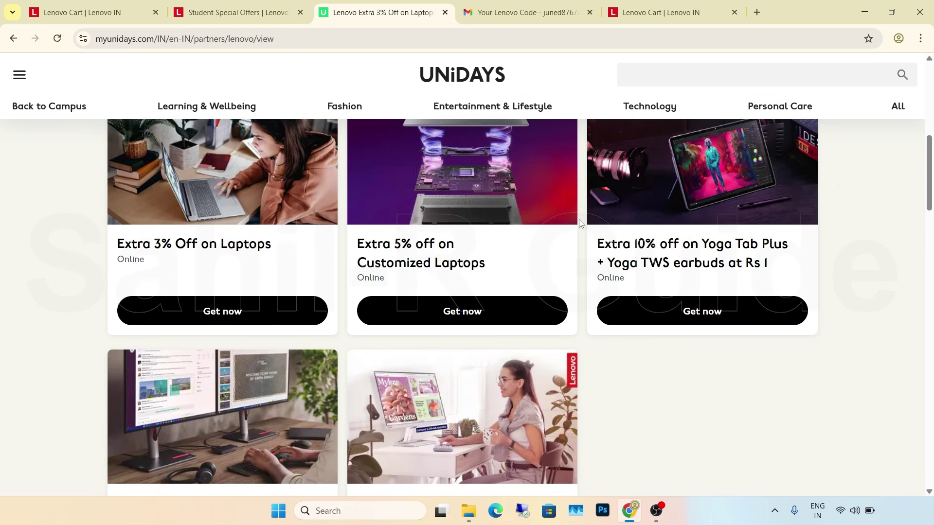
scroll(579, 224, "down", 3)
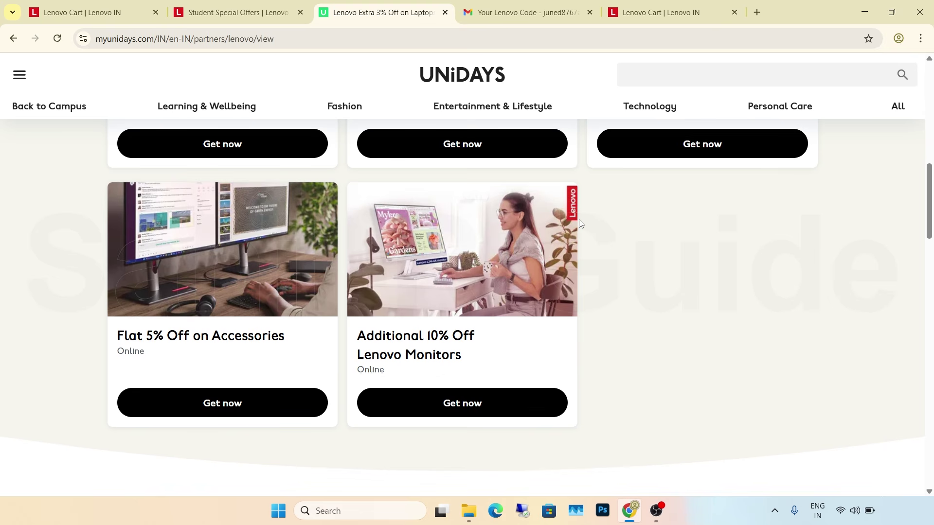
scroll(579, 224, "up", 10)
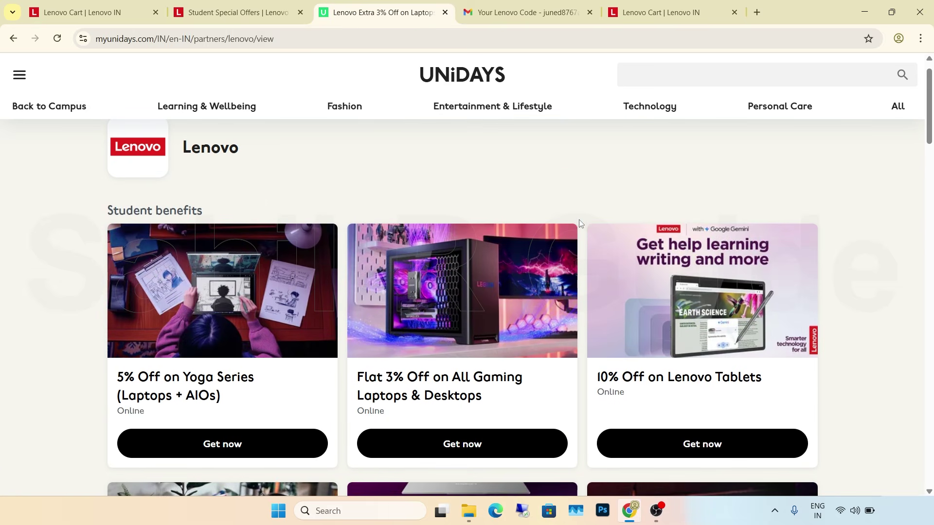
left_click(670, 451)
scroll(603, 425, "down", 1)
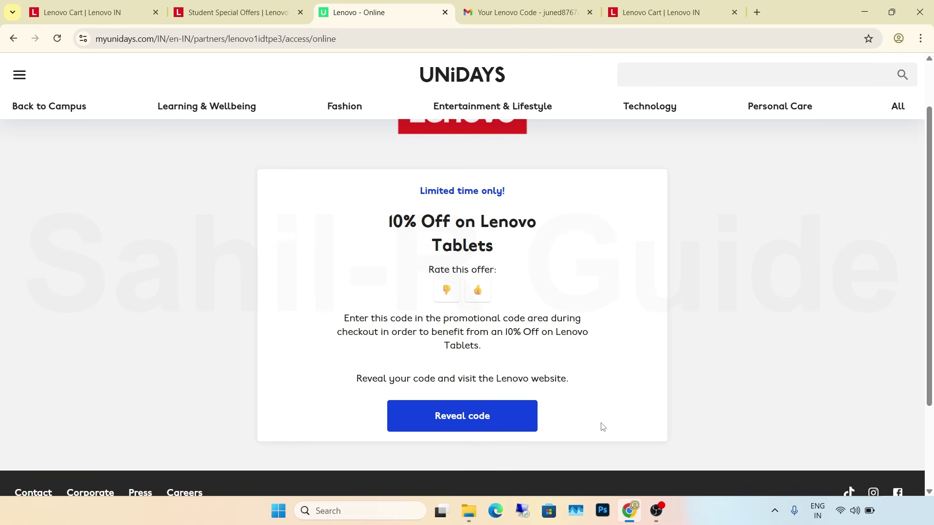
left_click(490, 425)
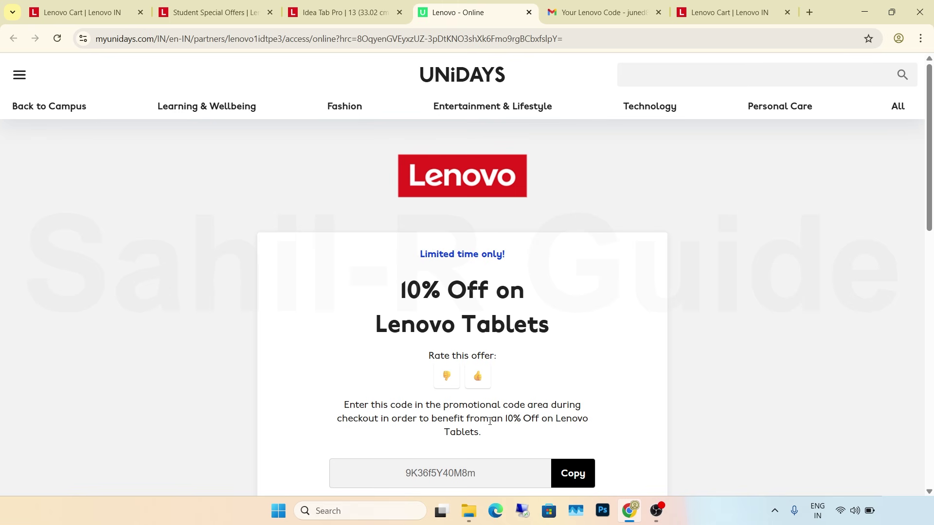
scroll(489, 422, "down", 1)
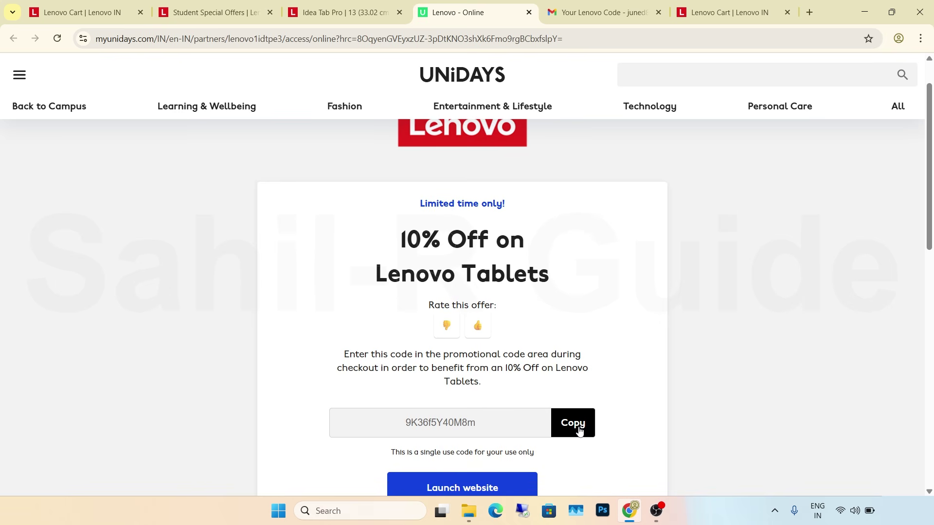
left_click(578, 432)
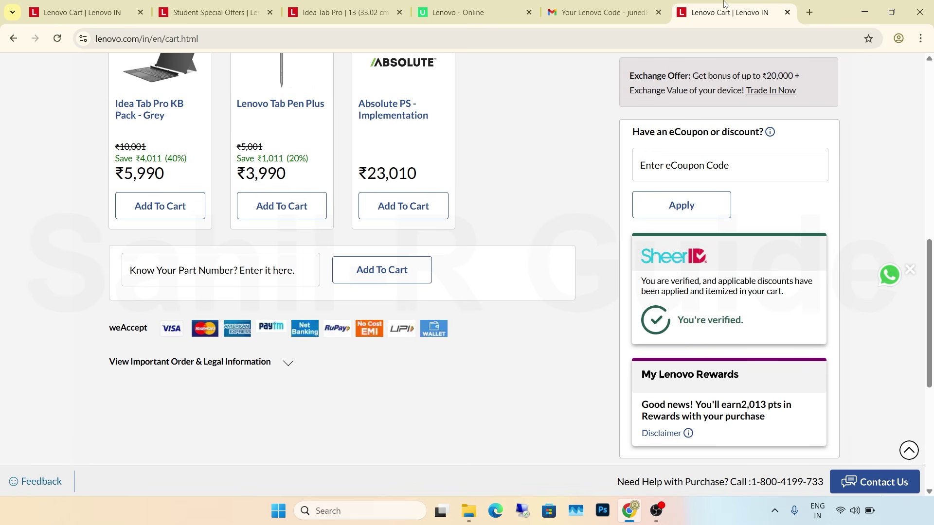
Apply the copied UNiDAYS tablet code as an eCoupon in the Lenovo cart and proceed to checkout.
left_click(727, 13)
left_click(675, 166)
key("ctrl+v")
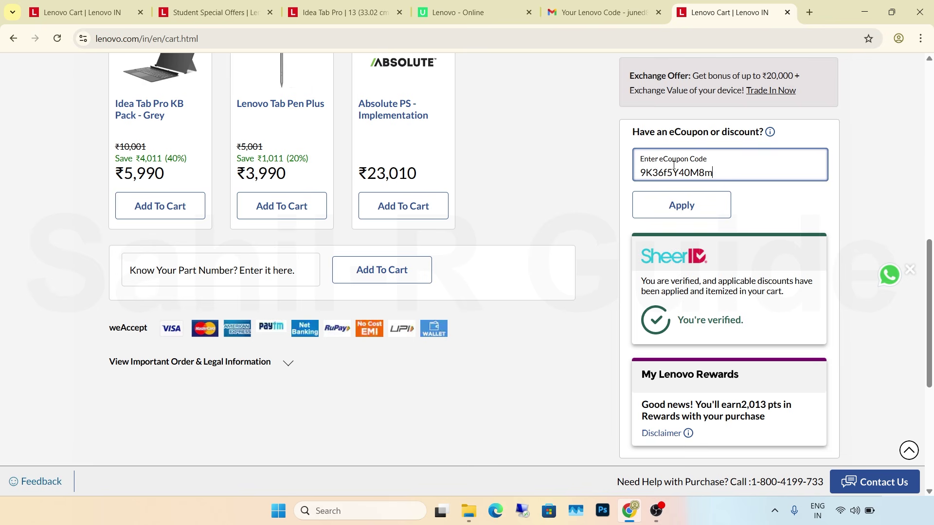
left_click(670, 205)
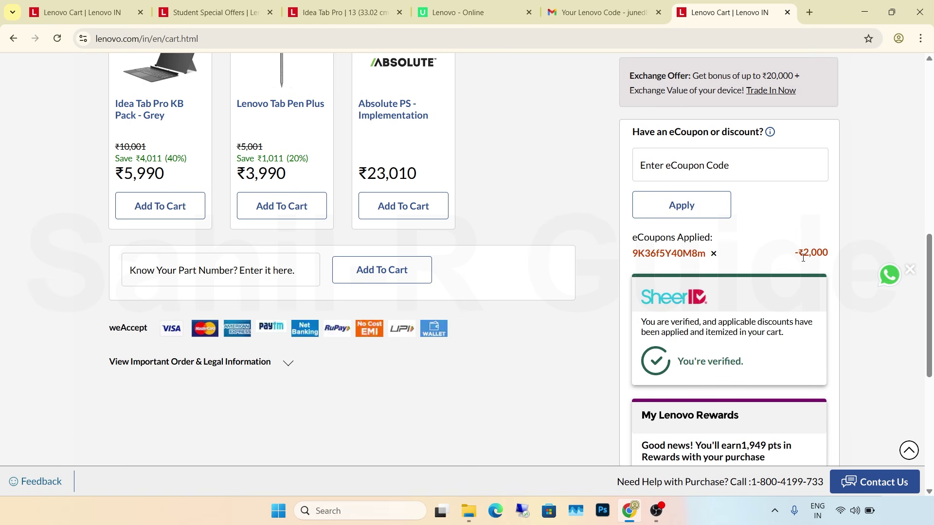
scroll(803, 258, "up", 7)
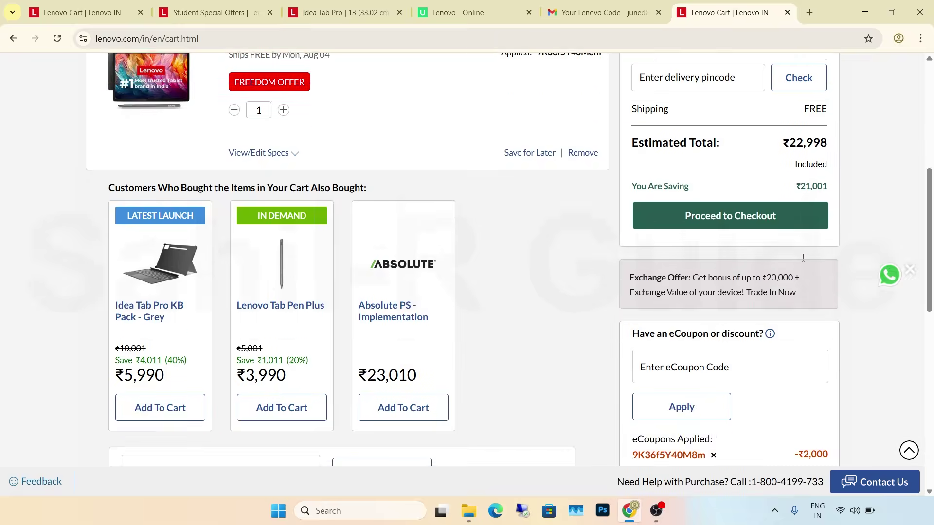
scroll(803, 258, "up", 1)
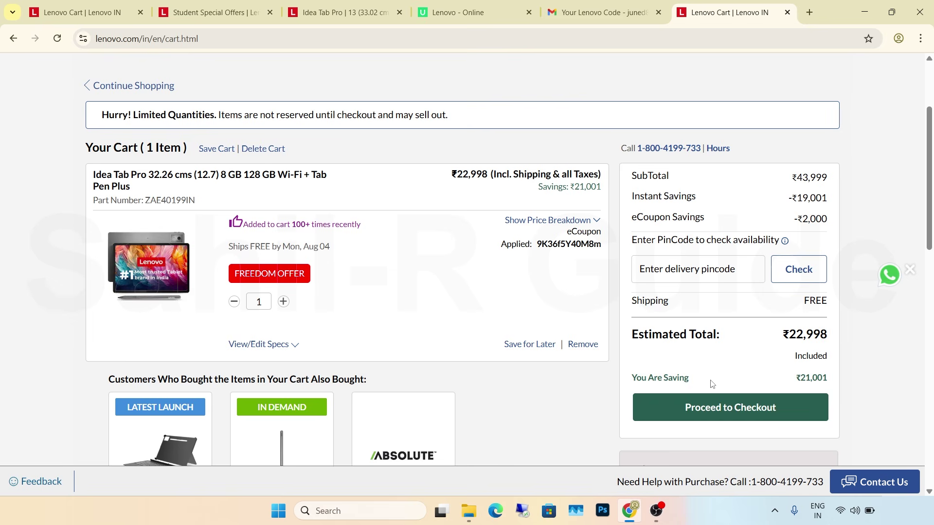
left_click(685, 415)
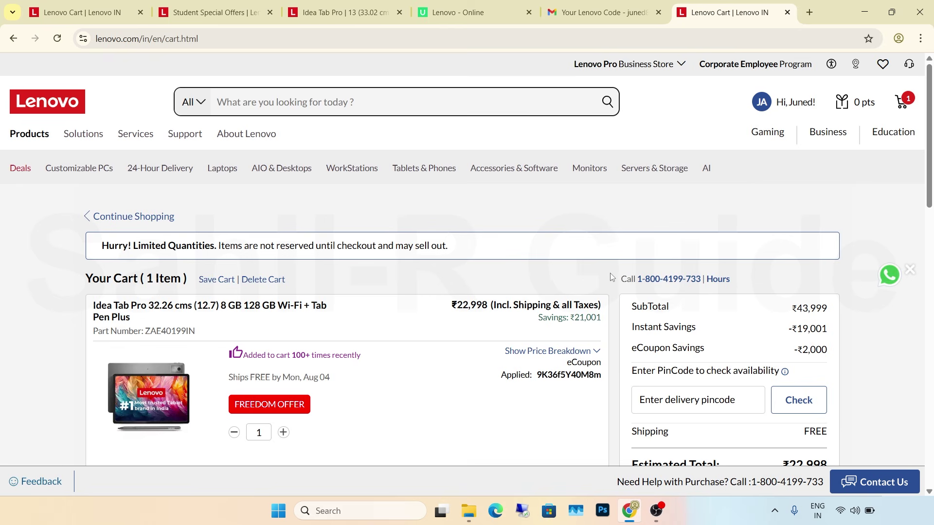
Replace the tablet in the cart with the Idea Tab Pro 12 GB 256 GB model from the trending products.
scroll(612, 277, "down", 3)
left_click(578, 309)
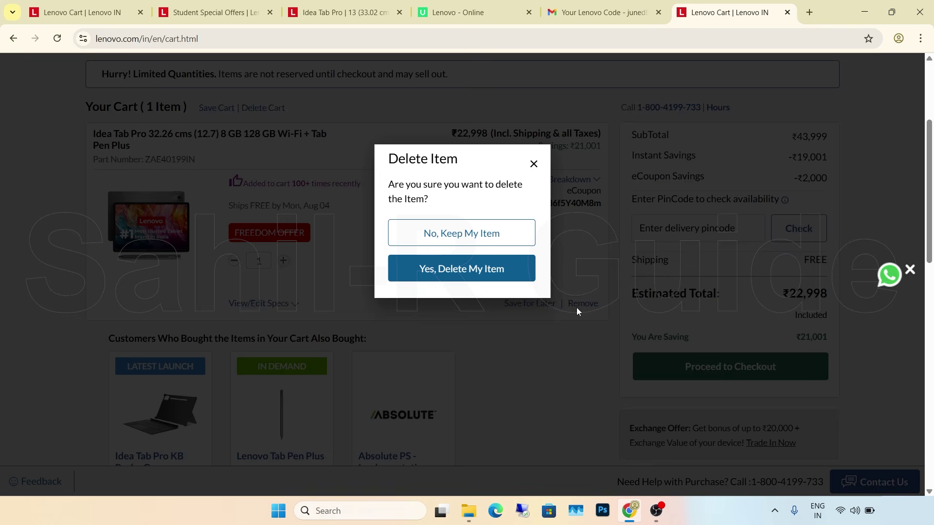
left_click(442, 269)
scroll(505, 236, "down", 5)
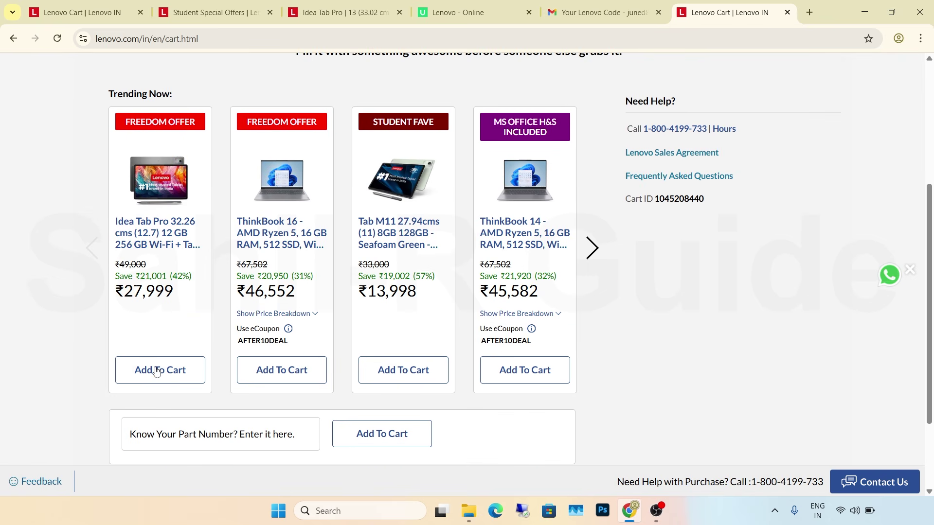
left_click(156, 371)
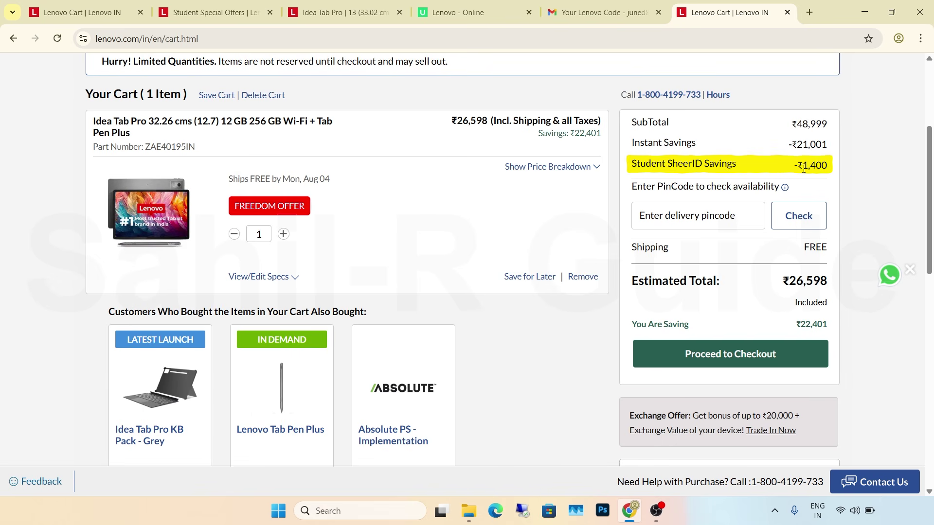
Apply the copied UNiDAYS code as an eCoupon to the 12 GB 256 GB tablet and check the savings in the cart summary.
scroll(804, 169, "down", 6)
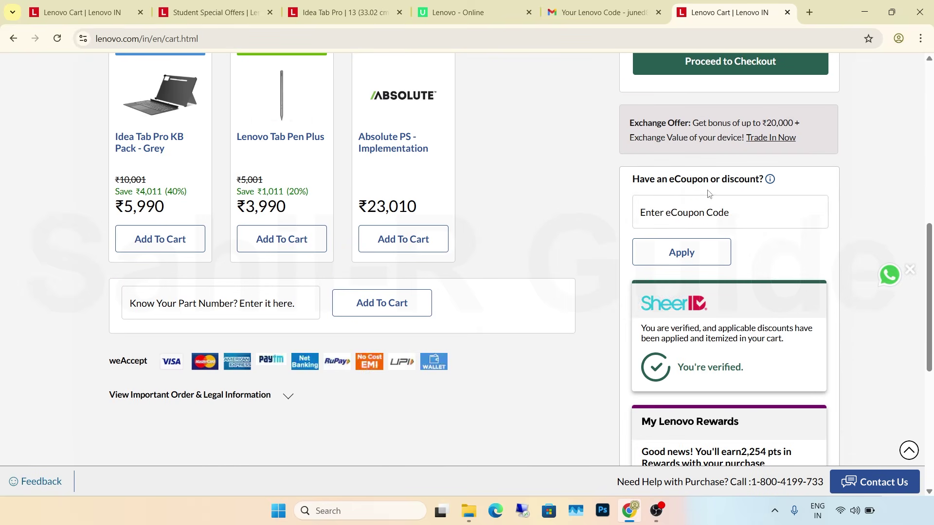
left_click(665, 209)
key("ctrl+v")
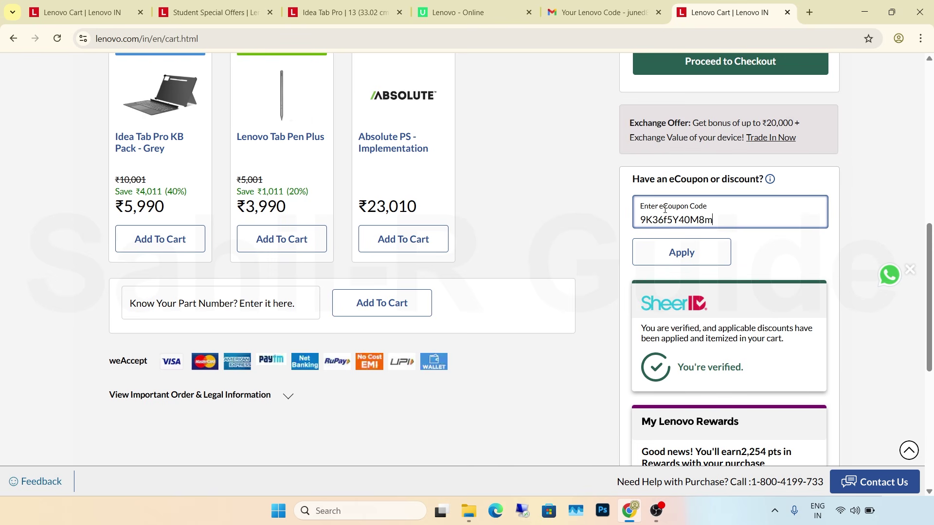
left_click(658, 250)
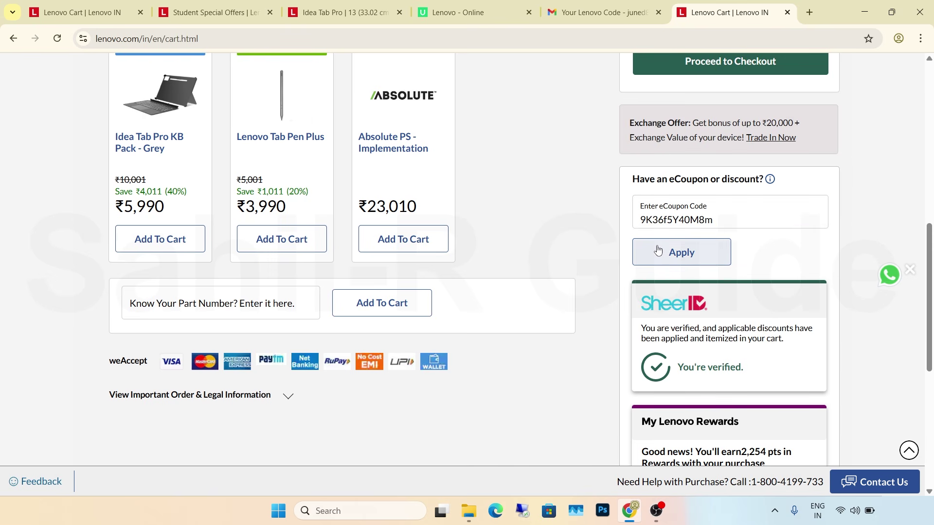
scroll(805, 321, "up", 2)
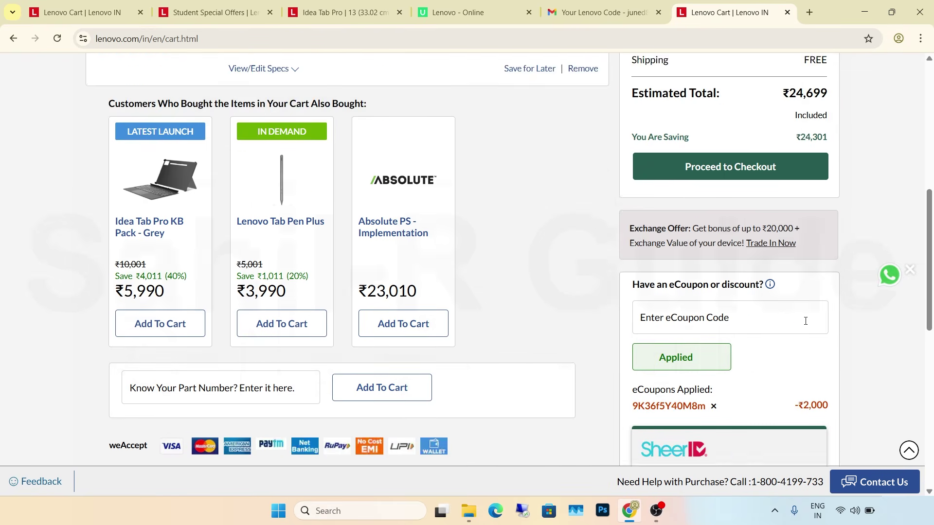
scroll(806, 321, "up", 5)
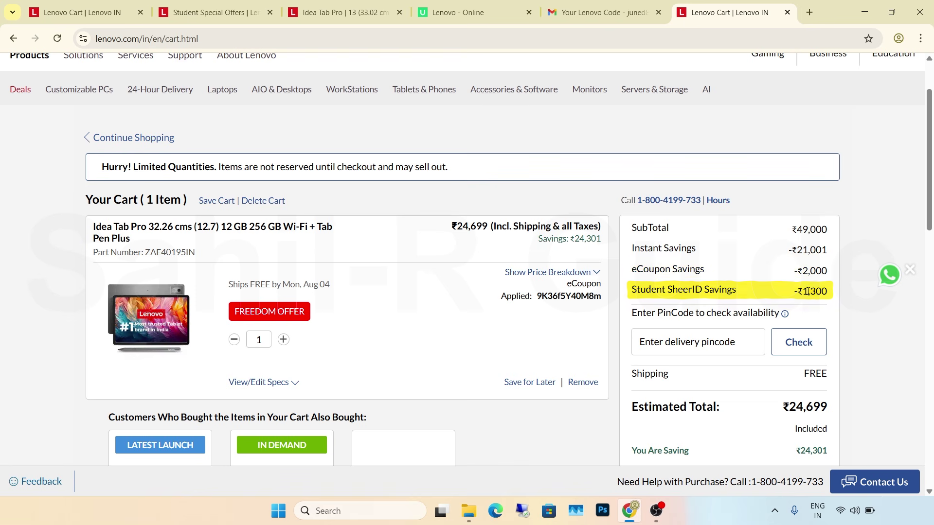
Proceed to checkout with the discounted tablet and return to Lenovo's Student Special Offers page.
scroll(807, 292, "down", 3)
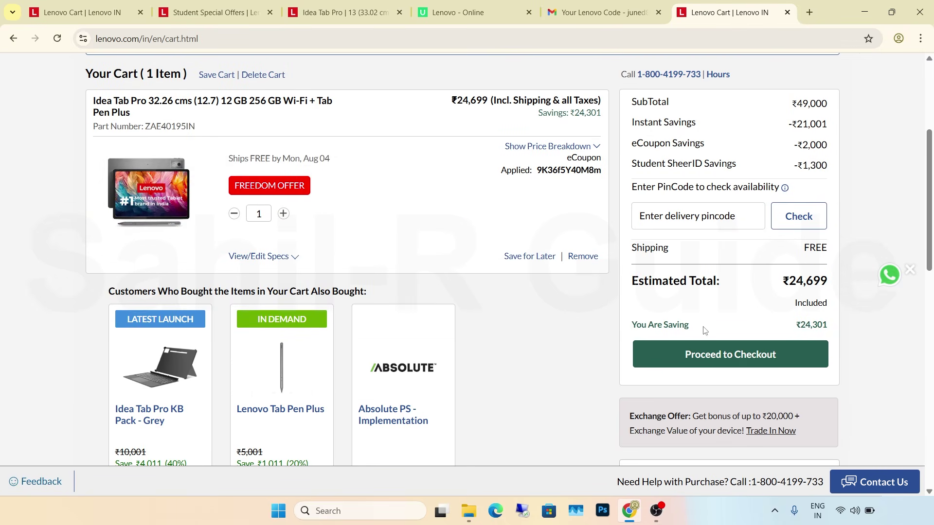
left_click(664, 351)
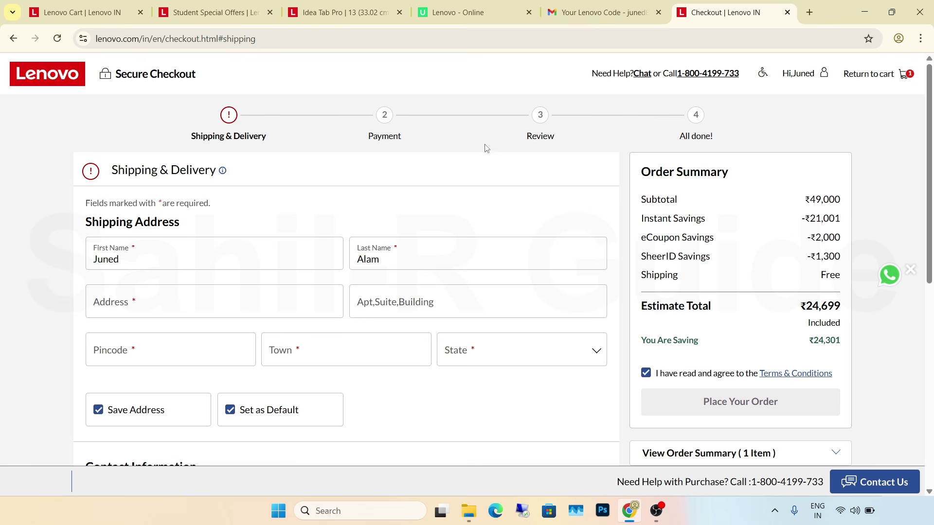
left_click(203, 6)
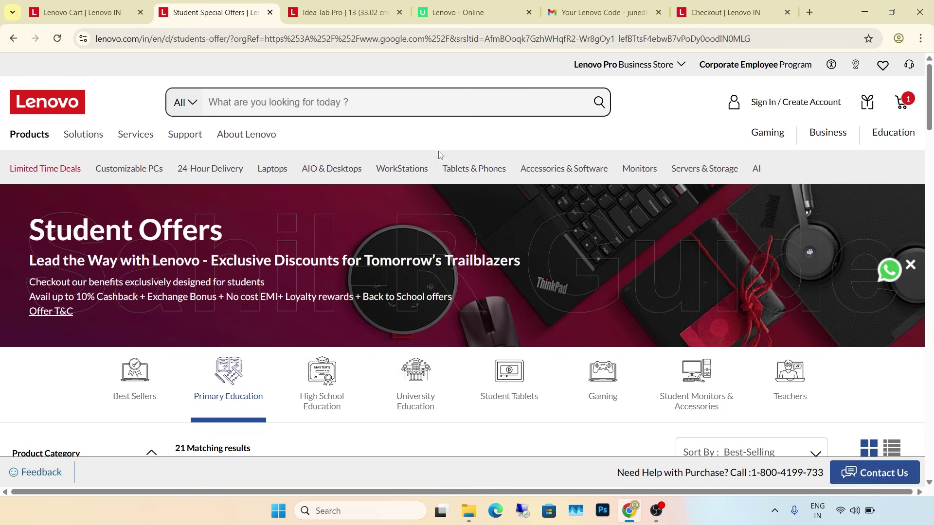